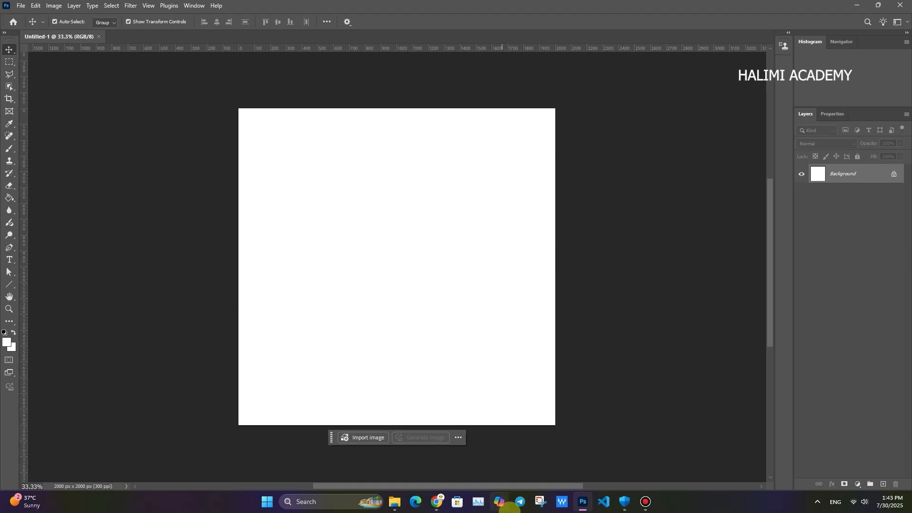
# - Switch to the Chrome browser and open the Freepik home page
pyautogui.click(437, 508)
pyautogui.click(363, 10)
pyautogui.click(367, 204)
pyautogui.click(271, 145)
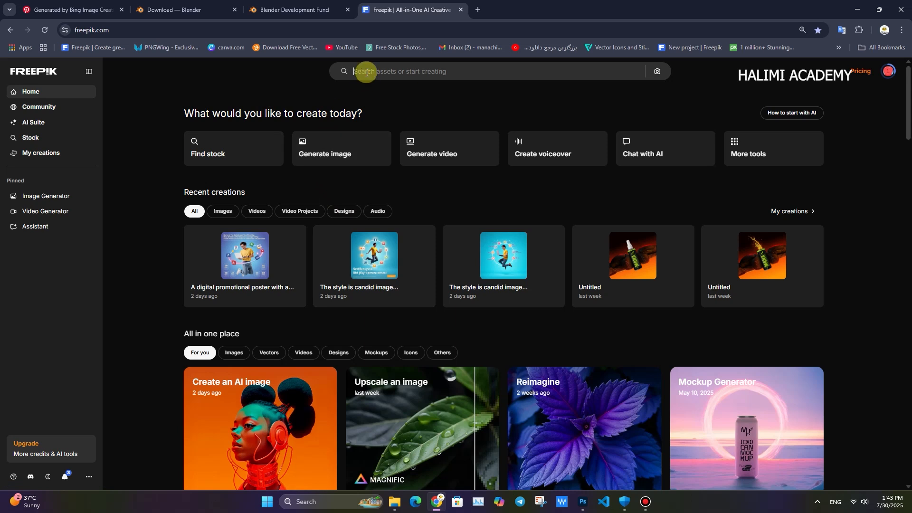
# - Search Freepik for "concret street" and browse the resulting images for a suitable ground texture
pyautogui.click(366, 72)
pyautogui.write('concret street')
pyautogui.press('Return')
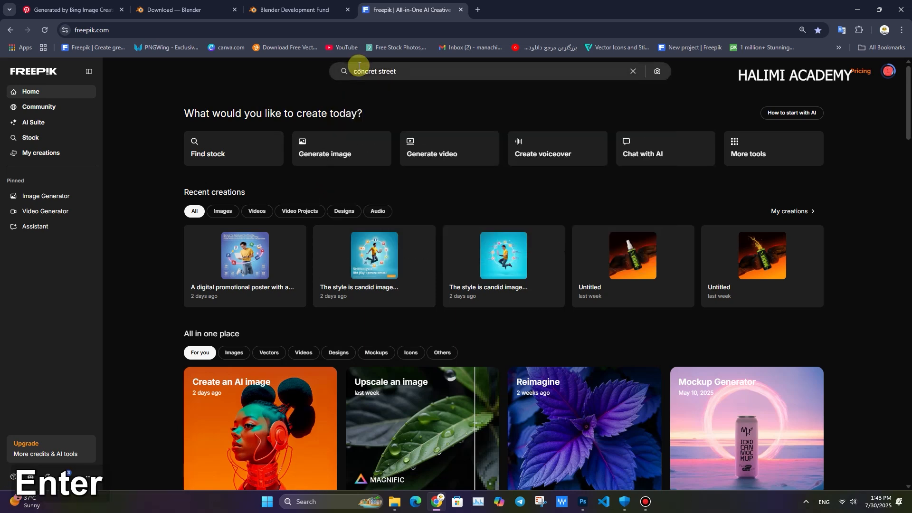
pyautogui.scroll(-15, 517, 230)
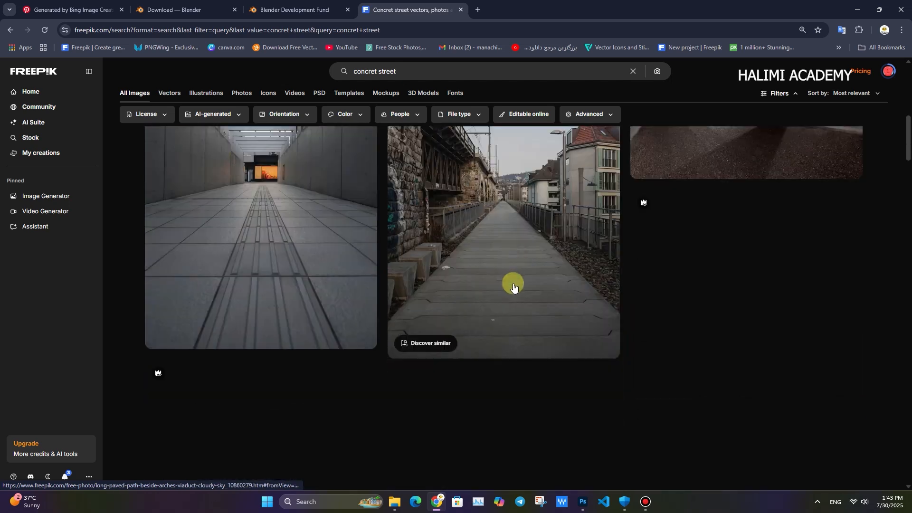
pyautogui.scroll(-10, 507, 244)
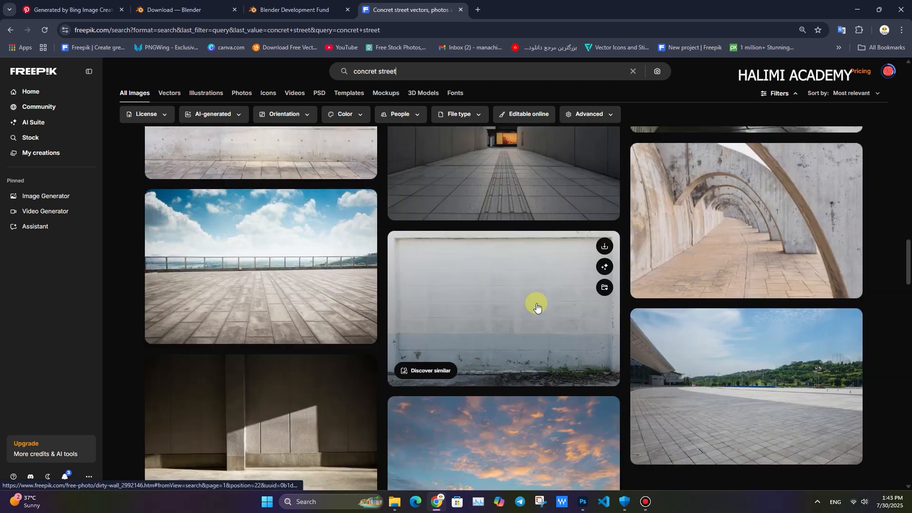
# - Refine the Freepik search to "concret street top viwe", preview the Concrete background photo and close it
pyautogui.click(453, 66)
pyautogui.write('top viwe')
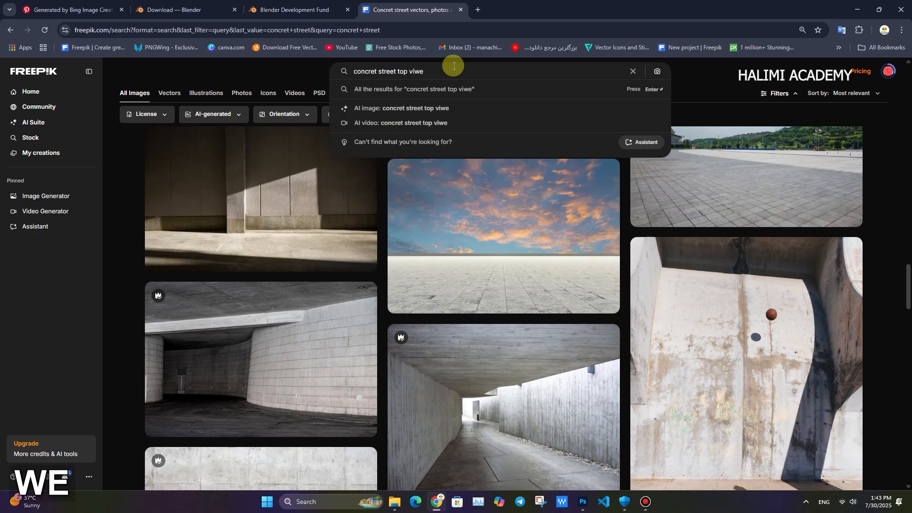
pyautogui.press('Return')
pyautogui.click(494, 349)
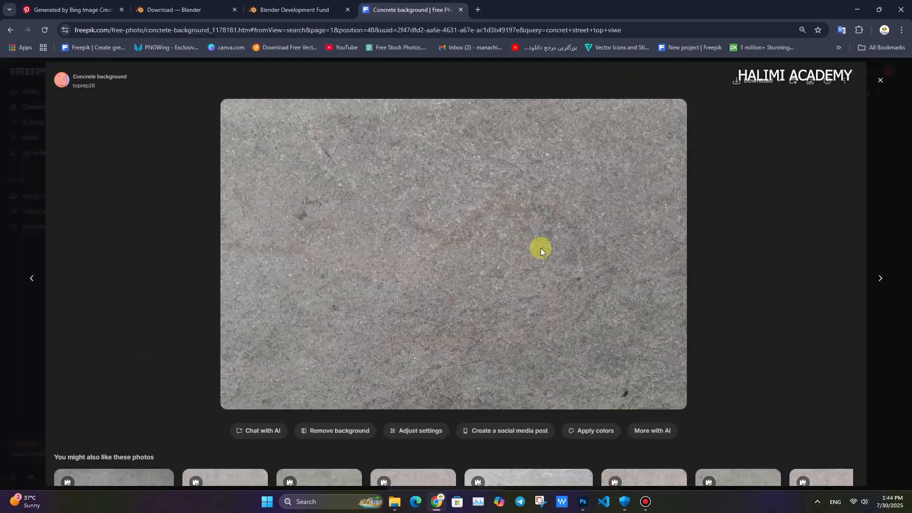
pyautogui.press('Escape')
# - Browse the second results page and similar images, download one top-view texture photo, and return to the results
pyautogui.scroll(-10, 505, 370)
pyautogui.click(472, 430)
pyautogui.scroll(-20, 363, 320)
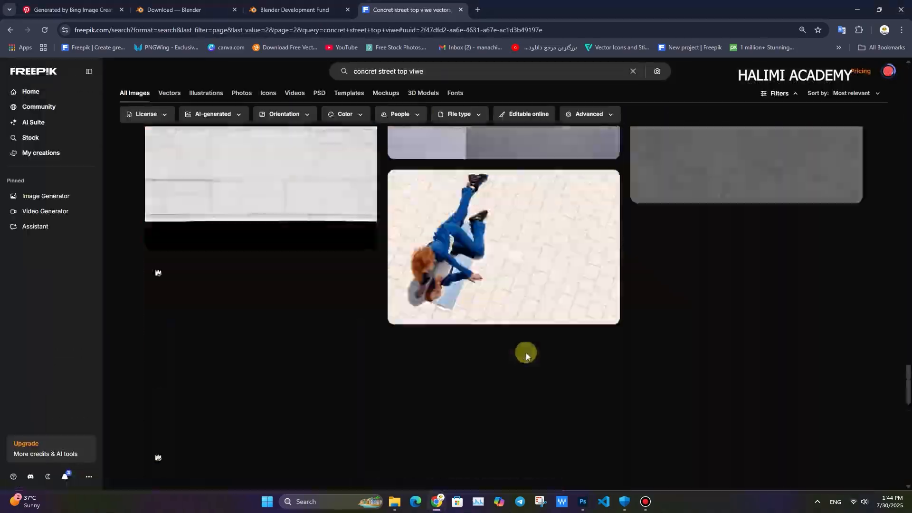
pyautogui.click(505, 234)
pyautogui.scroll(-5, 555, 362)
pyautogui.click(528, 304)
pyautogui.click(755, 83)
pyautogui.click(10, 30)
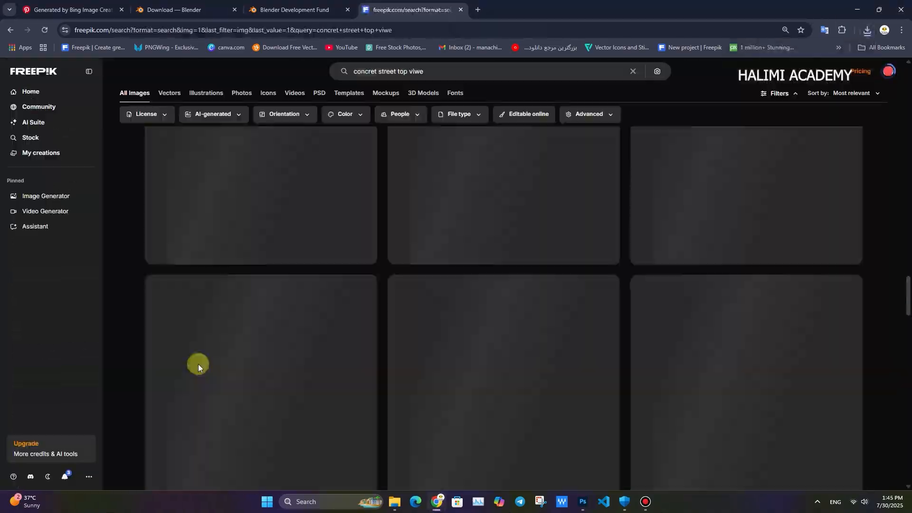
# - Find another street texture among the similar images, download it and close its preview
pyautogui.scroll(-10, 464, 363)
pyautogui.click(483, 349)
pyautogui.click(118, 407)
pyautogui.click(756, 84)
pyautogui.scroll(-3, 665, 333)
pyautogui.click(850, 407)
pyautogui.click(880, 81)
# - Preview two more photos from the similar-image results, downloading the second one
pyautogui.scroll(4, 711, 309)
pyautogui.click(261, 295)
pyautogui.click(880, 80)
pyautogui.scroll(8, 519, 272)
pyautogui.click(519, 273)
pyautogui.click(757, 86)
pyautogui.click(882, 81)
# - Download two further road texture photos from the results and close the preview
pyautogui.click(759, 83)
pyautogui.scroll(-3, 760, 285)
pyautogui.click(851, 301)
pyautogui.click(627, 297)
pyautogui.click(759, 84)
pyautogui.scroll(-2, 533, 432)
pyautogui.click(880, 80)
# - Download two more top-view road photos, including "High angle view of marking on road", and close the preview
pyautogui.scroll(-3, 432, 273)
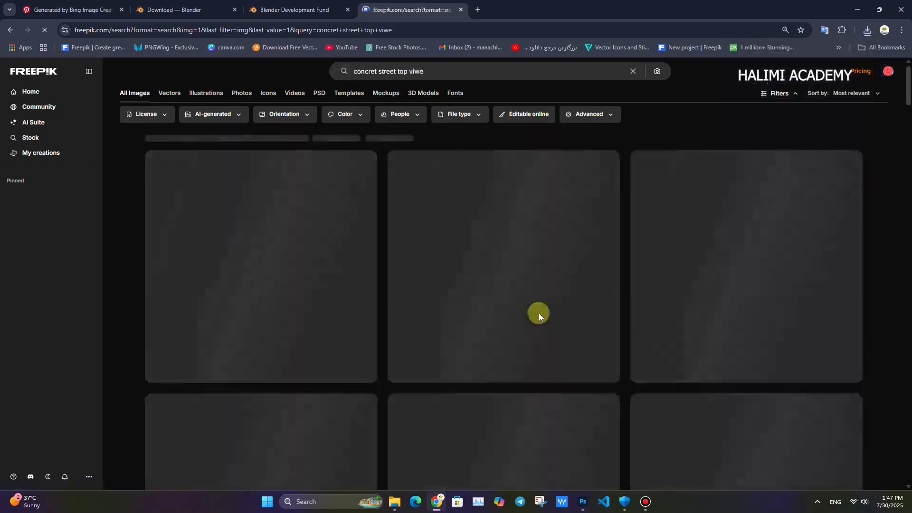
pyautogui.click(539, 313)
pyautogui.click(758, 85)
pyautogui.click(880, 80)
pyautogui.scroll(-10, 473, 365)
pyautogui.click(452, 368)
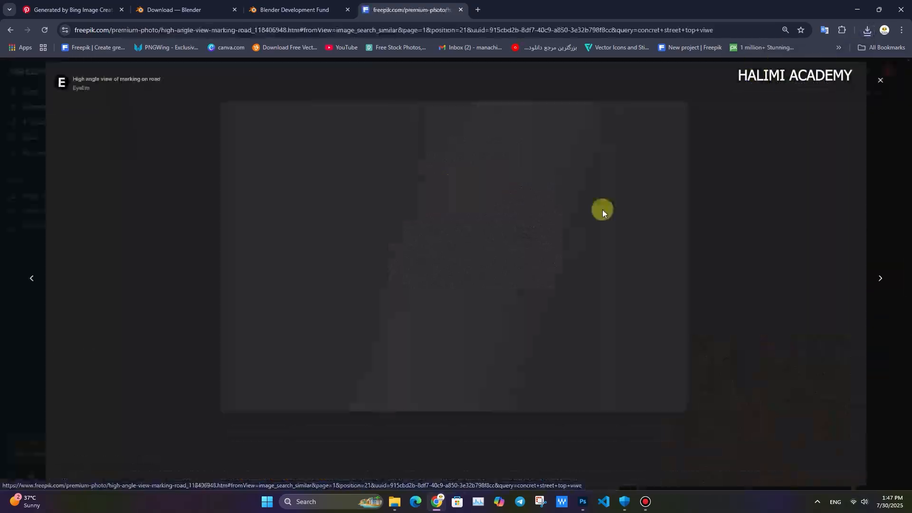
pyautogui.click(759, 85)
pyautogui.click(880, 81)
# - Check the recent download history and open the Downloads folder in File Explorer
pyautogui.click(867, 30)
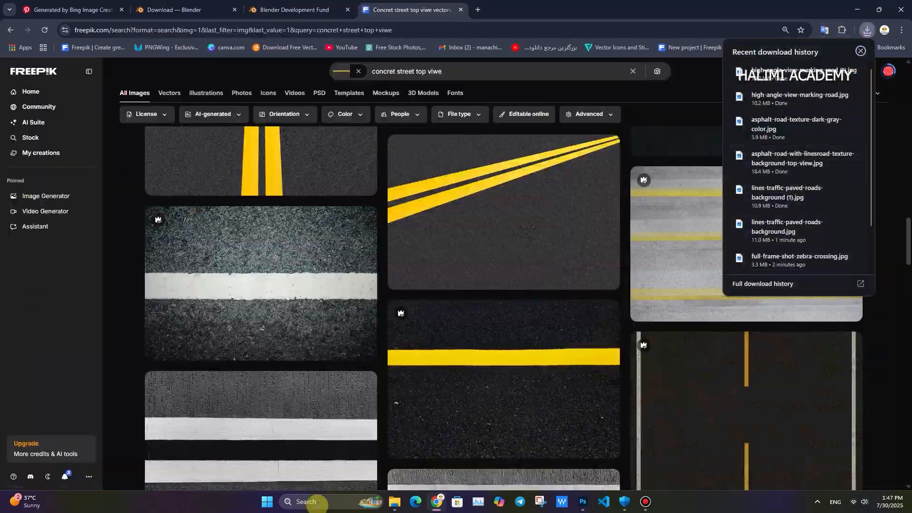
pyautogui.click(395, 502)
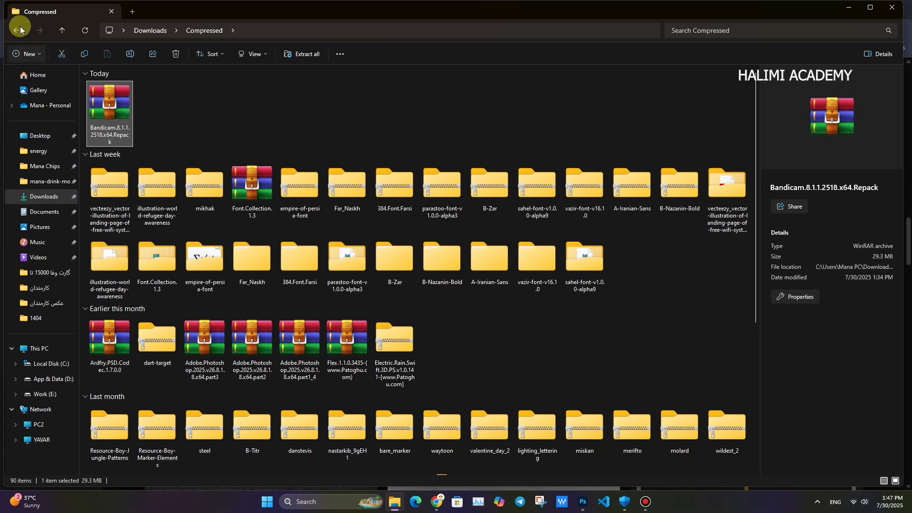
pyautogui.click(18, 30)
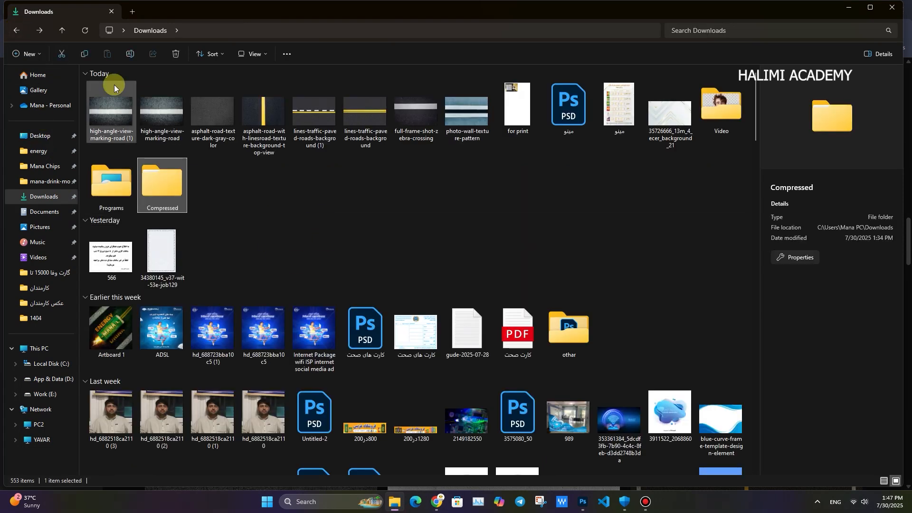
# - Place high-angle-view-marking-road (1) into the Photoshop document, rotating it diagonally and moving it to the canvas's lower-right area
pyautogui.click(114, 85)
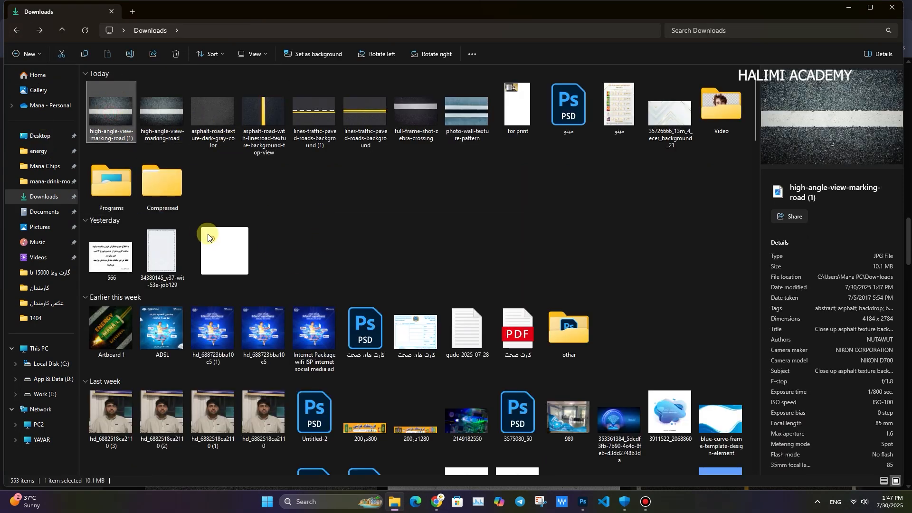
pyautogui.hotkey('alt', 'Tab')
pyautogui.hotkey('alt', 'Tab')
pyautogui.press('Tab')
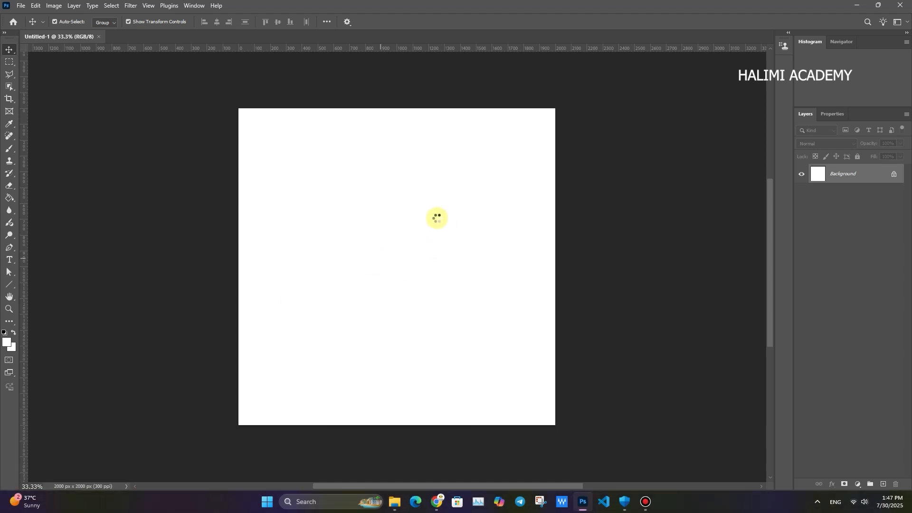
pyautogui.click(475, 26)
pyautogui.moveTo(569, 155); pyautogui.dragTo(435, 106)
pyautogui.moveTo(421, 218); pyautogui.dragTo(528, 321)
pyautogui.click(471, 21)
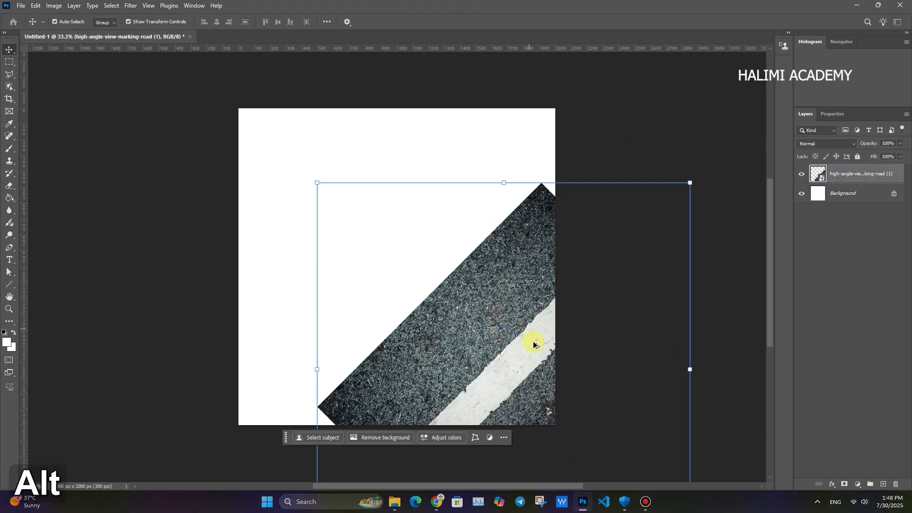
# - Place asphalt-road-texture-dark-gray-color into the Photoshop document and enlarge it to cover the whole canvas
pyautogui.hotkey('alt', 'Tab')
pyautogui.hotkey('alt', 'Tab')
pyautogui.hotkey('alt', 'Tab')
pyautogui.moveTo(213, 116); pyautogui.dragTo(363, 238)
# - Place full-frame-shot-zebra-crossing from the Downloads folder over the left part of the canvas, above the other layers
pyautogui.hotkey('alt', 'Tab')
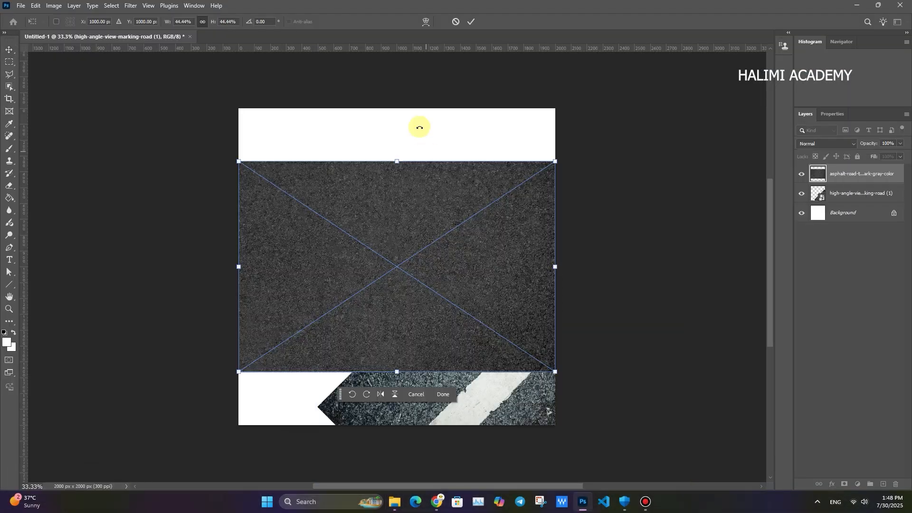
pyautogui.moveTo(397, 161); pyautogui.dragTo(397, 108)
pyautogui.moveTo(397, 371); pyautogui.dragTo(397, 436)
pyautogui.click(472, 23)
# - Move the asphalt texture layer below the high-angle road marking layer and inspect the textures up close
pyautogui.moveTo(828, 174); pyautogui.dragTo(826, 203)
pyautogui.click(664, 244)
pyautogui.click(464, 334)
pyautogui.moveTo(463, 310); pyautogui.dragTo(479, 322)
pyautogui.keyDown('ctrl'); pyautogui.click(466, 305); pyautogui.keyUp('ctrl')
pyautogui.hotkey('alt', 'Tab')
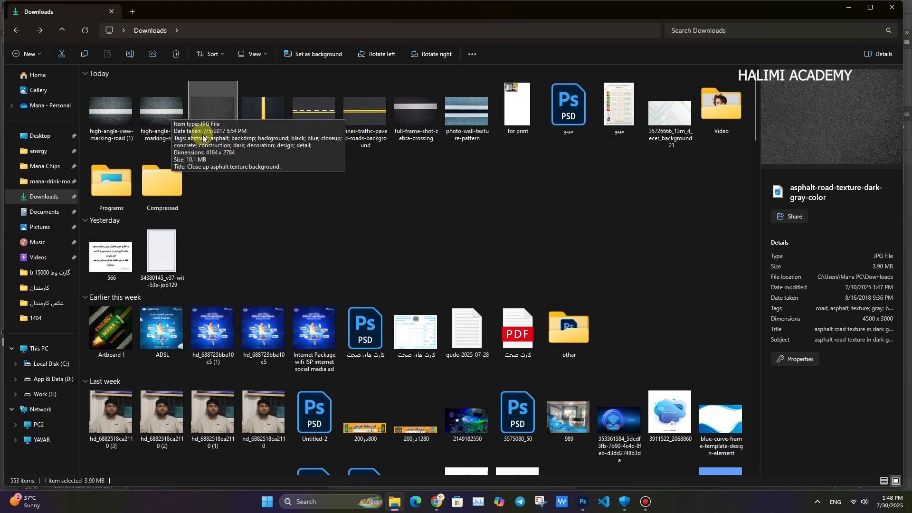
pyautogui.moveTo(416, 111); pyautogui.dragTo(252, 228)
pyautogui.hotkey('alt', 'Tab')
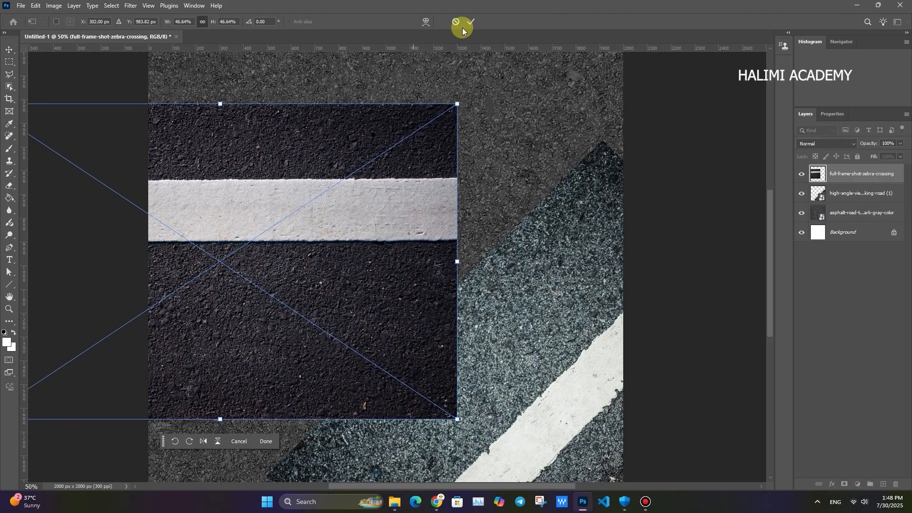
pyautogui.click(470, 22)
# - Delete the high-angle road marking layer
pyautogui.moveTo(469, 244); pyautogui.dragTo(421, 264)
pyautogui.click(518, 290)
pyautogui.press('Delete')
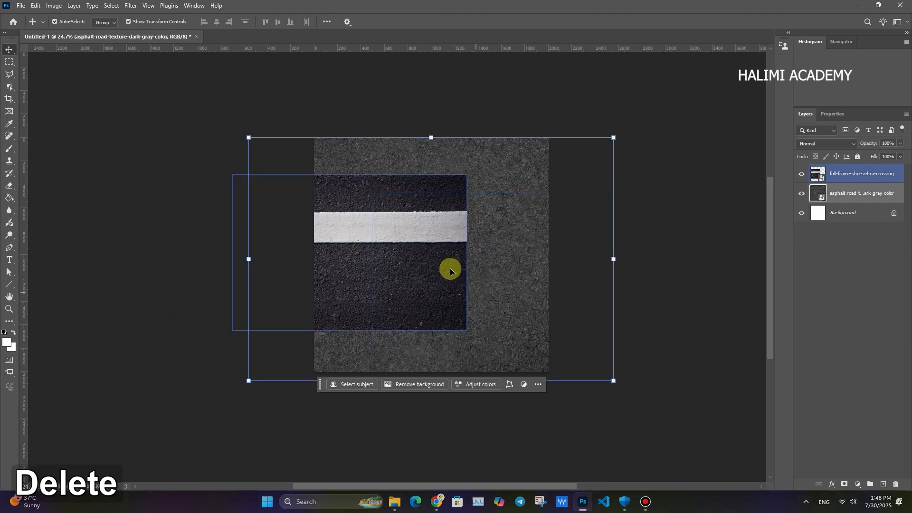
# - Rotate the zebra-crossing image to -45° and move it so the white stripe crosses the canvas's upper-left corner
pyautogui.moveTo(470, 173); pyautogui.dragTo(377, 115)
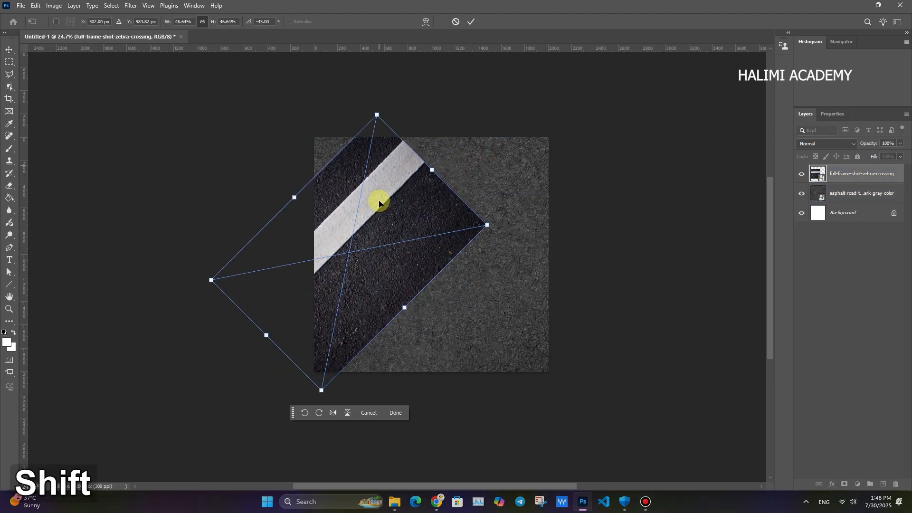
pyautogui.moveTo(379, 203); pyautogui.dragTo(392, 149)
pyautogui.click(474, 21)
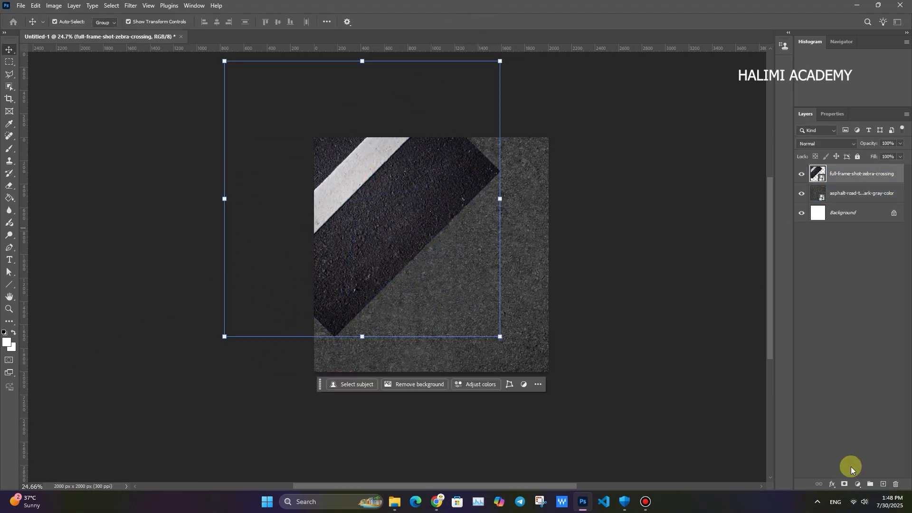
# - Add a Hue/Saturation adjustment clipped to the zebra-crossing layer, with hue about +44, saturation -32 and lightness +15
pyautogui.click(857, 484)
pyautogui.click(857, 393)
pyautogui.moveTo(850, 191)
pyautogui.mouseDown()
pyautogui.moveTo(863, 188)
pyautogui.moveTo(841, 190)
pyautogui.mouseUp()
pyautogui.moveTo(849, 227); pyautogui.dragTo(834, 211)
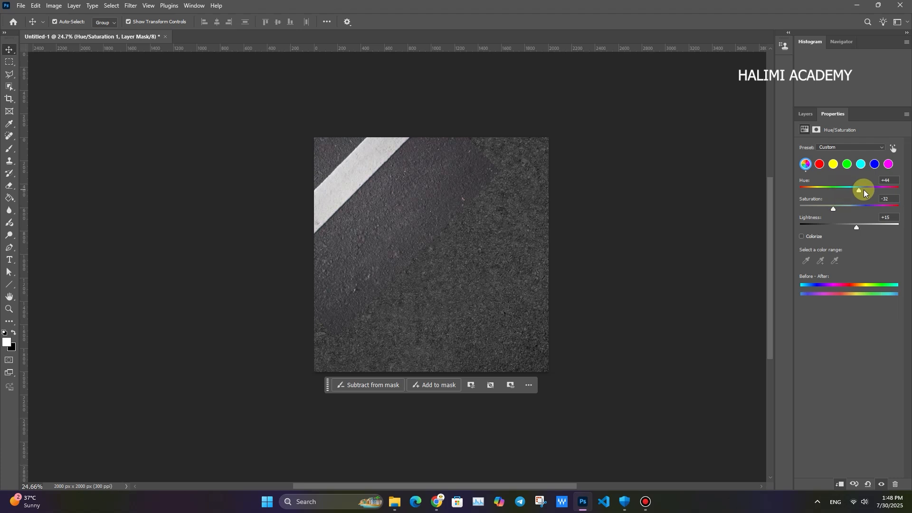
pyautogui.click(756, 270)
# - Select the zebra-crossing layer, activate the Eraser tool and rasterize the layer for erasing
pyautogui.click(439, 263)
pyautogui.click(391, 206)
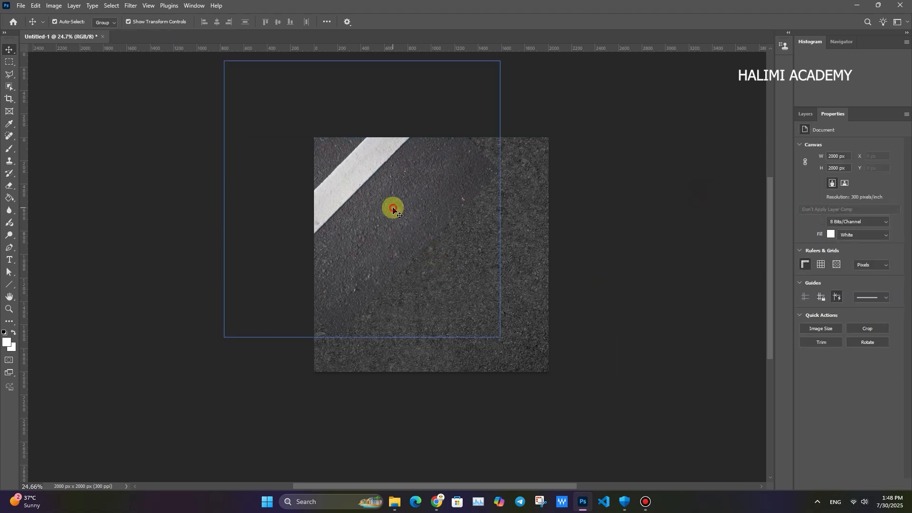
pyautogui.press('e')
pyautogui.click(362, 190)
pyautogui.click(418, 185)
pyautogui.press('super')
pyautogui.click(423, 109)
# - Erase the zebra-crossing layer's lower-right edges with a soft 1139 px eraser at 100% opacity, undoing the overly deep stroke
pyautogui.keyDown('alt'); pyautogui.rightClick(437, 177); pyautogui.keyUp('alt')
pyautogui.rightClick(469, 181)
pyautogui.click(409, 200)
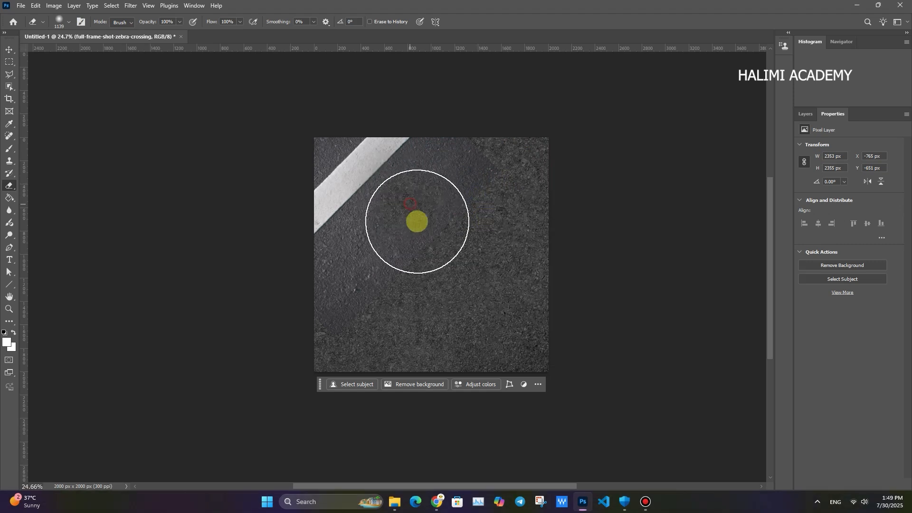
pyautogui.hotkey('ctrl', 'z')
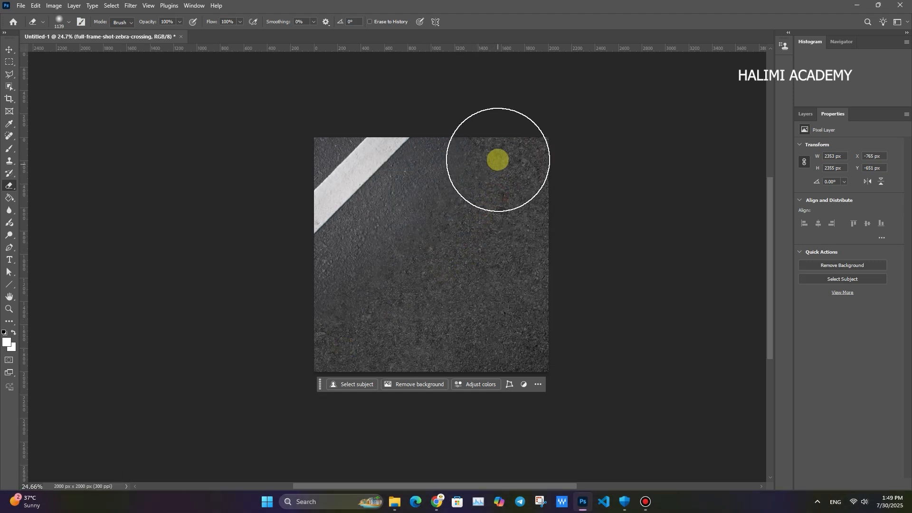
# - Set the eraser opacity to 9% and softly fade the transition between the zebra-crossing image and the asphalt
pyautogui.rightClick(450, 241)
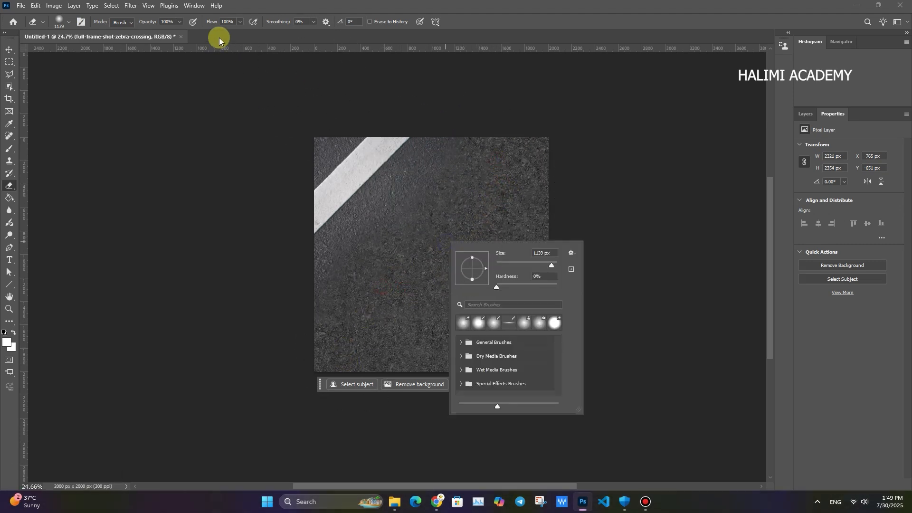
pyautogui.moveTo(146, 25); pyautogui.dragTo(158, 40)
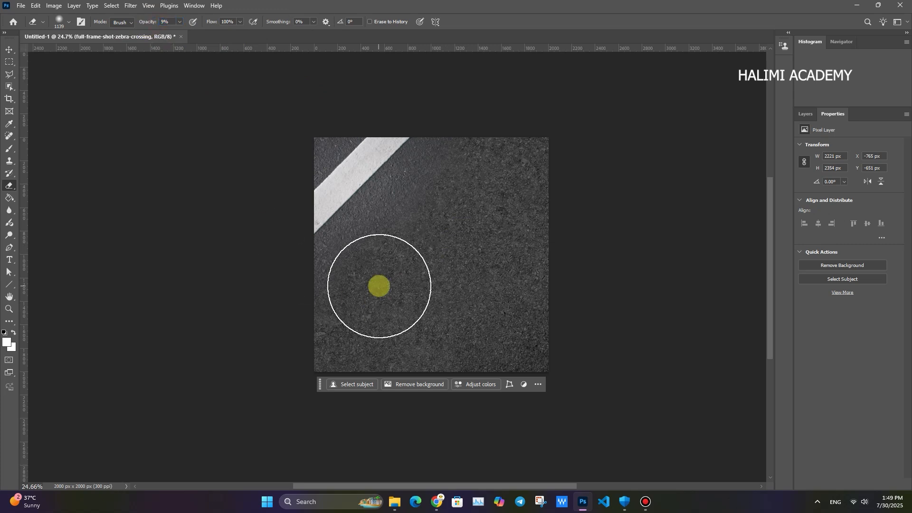
pyautogui.moveTo(464, 179); pyautogui.dragTo(364, 311)
pyautogui.hotkey('ctrl', 'space')
pyautogui.moveTo(436, 249); pyautogui.dragTo(420, 247)
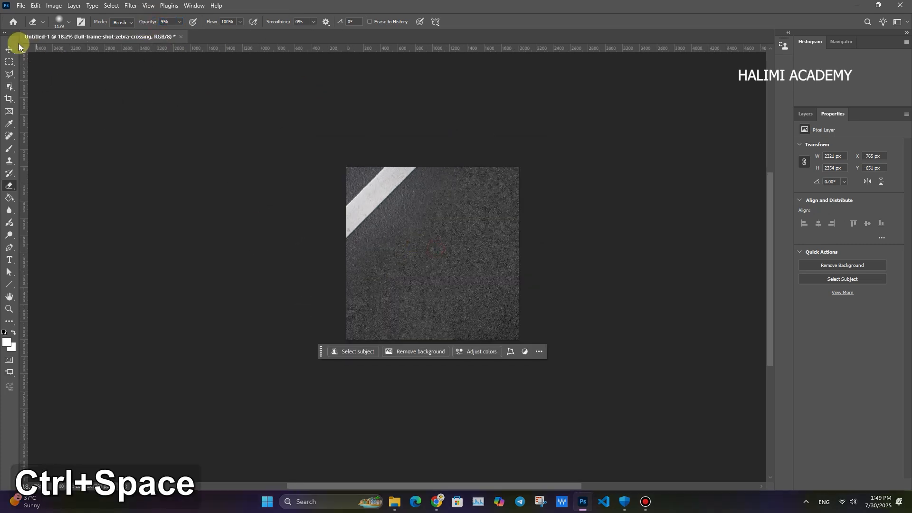
# - Try a Hue/Saturation adjustment above the asphalt texture layer, varying its lightness, saturation and hue
pyautogui.click(10, 50)
pyautogui.click(627, 230)
pyautogui.click(468, 261)
pyautogui.click(811, 115)
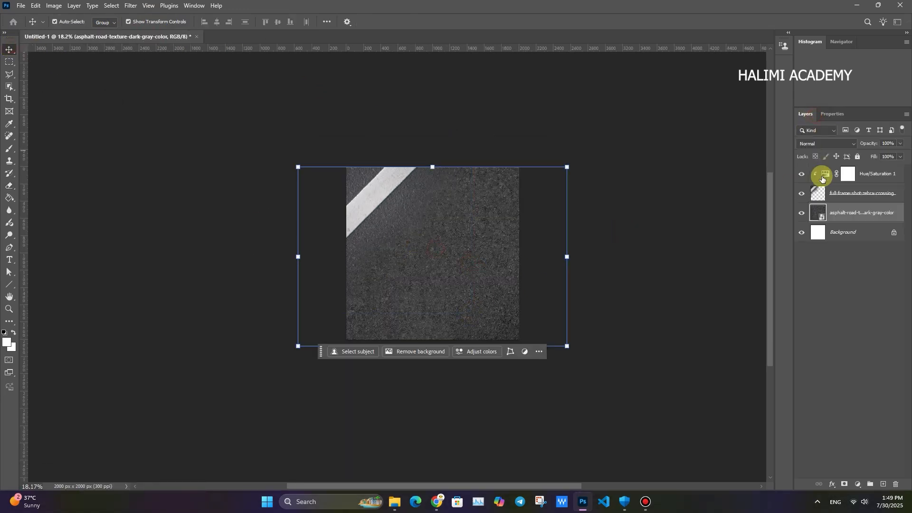
pyautogui.click(854, 486)
pyautogui.click(847, 393)
pyautogui.moveTo(848, 226); pyautogui.dragTo(851, 226)
pyautogui.hotkey('ctrl', 'space')
pyautogui.moveTo(443, 214); pyautogui.dragTo(456, 214)
pyautogui.moveTo(848, 227); pyautogui.dragTo(848, 209)
pyautogui.moveTo(849, 190)
pyautogui.mouseDown()
pyautogui.moveTo(868, 198)
pyautogui.moveTo(842, 196)
pyautogui.mouseUp()
# - Undo the Hue/Saturation adjustment made for the asphalt texture and return to the layer list
pyautogui.hotkey('ctrl', 'space')
pyautogui.moveTo(470, 250); pyautogui.dragTo(465, 251)
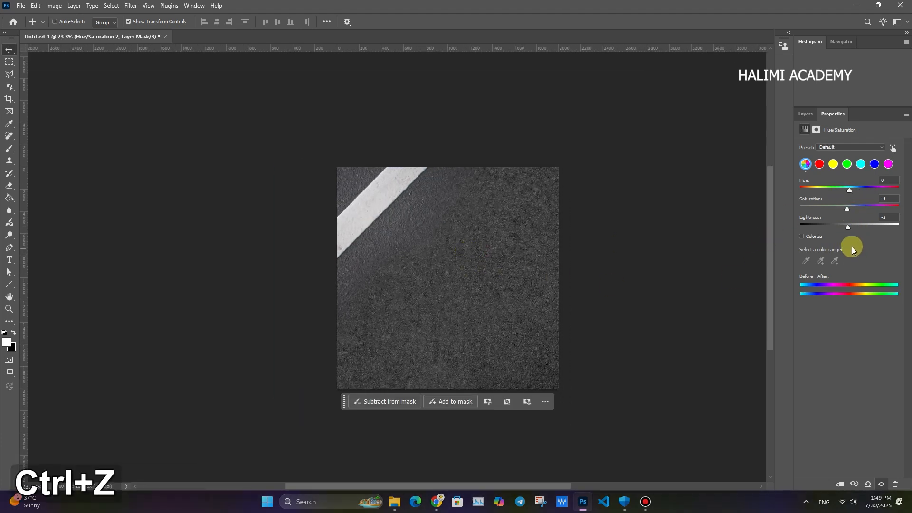
pyautogui.hotkey('ctrl', 'z')
pyautogui.click(805, 114)
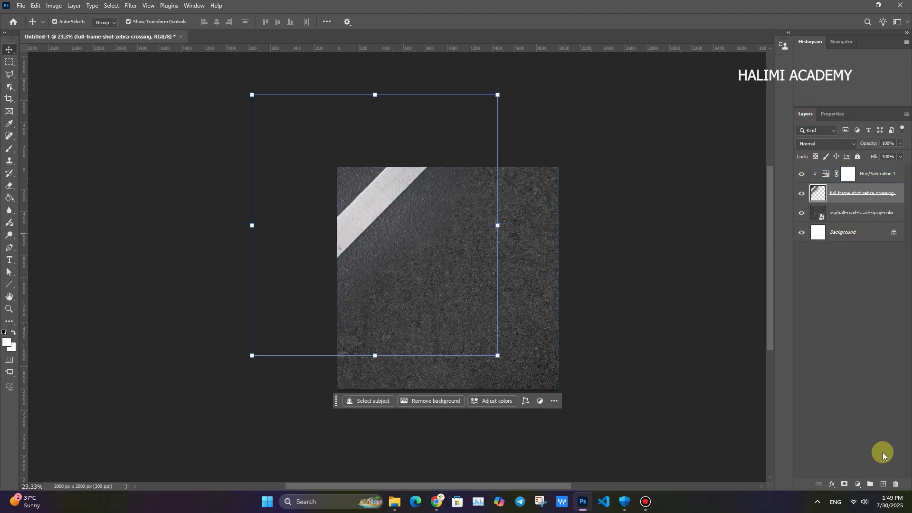
# - Add a Color Balance adjustment above the asphalt texture layer, setting the midtones' Yellow–Blue to -9 and fine-tuning the other tones
pyautogui.click(860, 213)
pyautogui.click(857, 484)
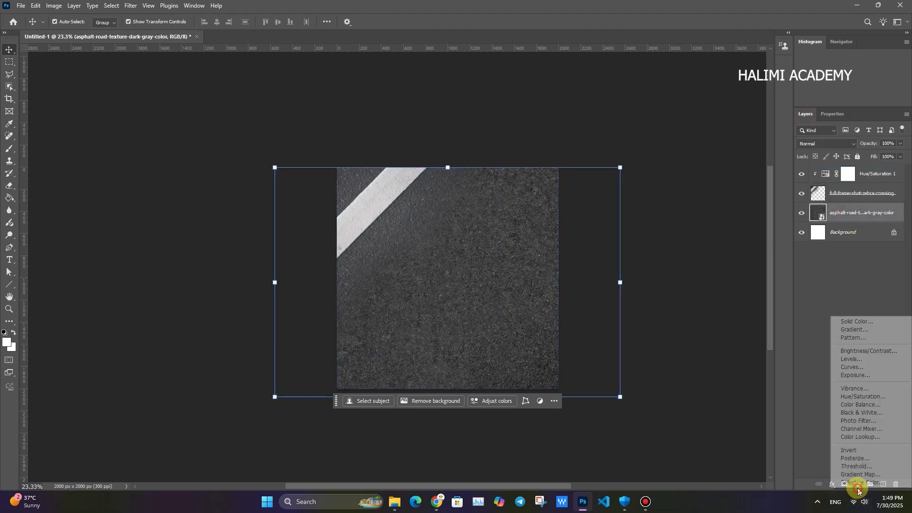
pyautogui.click(854, 406)
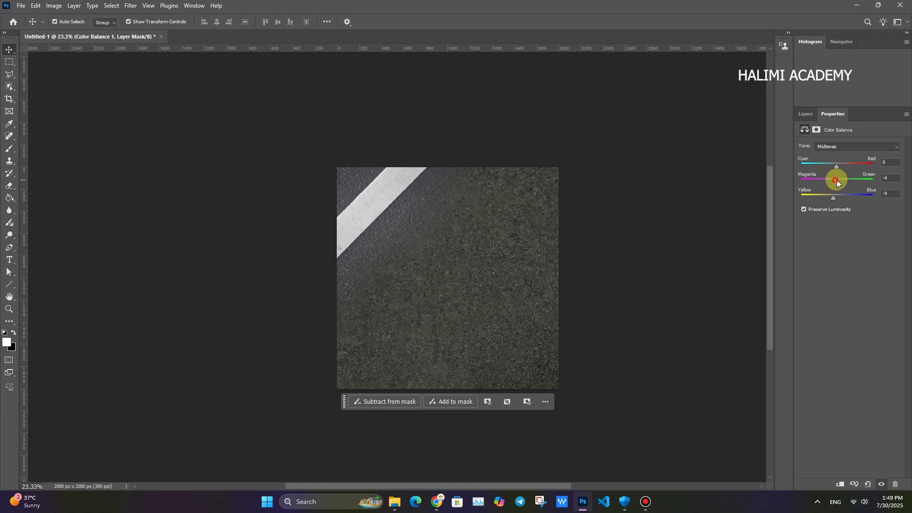
pyautogui.moveTo(835, 181); pyautogui.dragTo(836, 167)
pyautogui.hotkey('ctrl', 'space')
pyautogui.moveTo(537, 258); pyautogui.dragTo(492, 277)
pyautogui.click(805, 114)
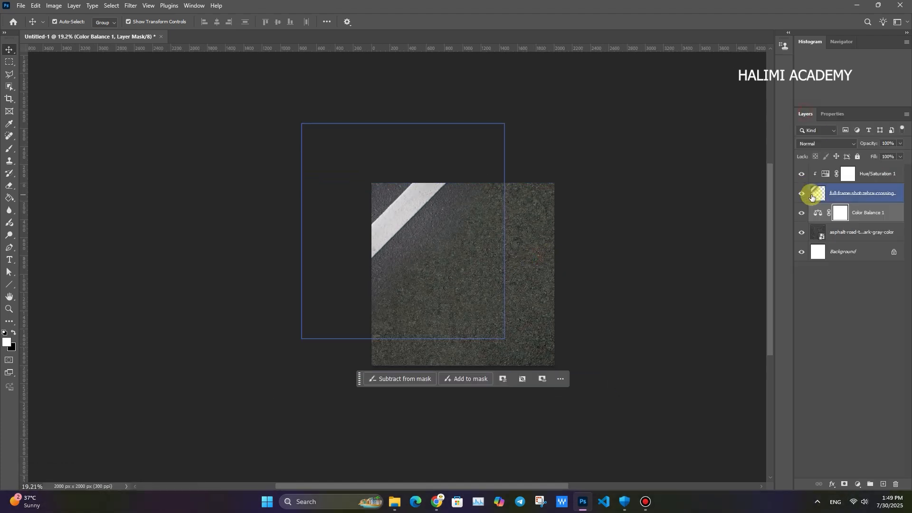
# - Keep the zebra-crossing layer in Normal mode after trying blend modes, and set its opacity to 68%
pyautogui.click(654, 199)
pyautogui.hotkey('ctrl', 'space')
pyautogui.moveTo(434, 249); pyautogui.dragTo(443, 252)
pyautogui.moveTo(583, 296)
pyautogui.mouseDown()
pyautogui.moveTo(547, 264)
pyautogui.moveTo(589, 287)
pyautogui.mouseUp()
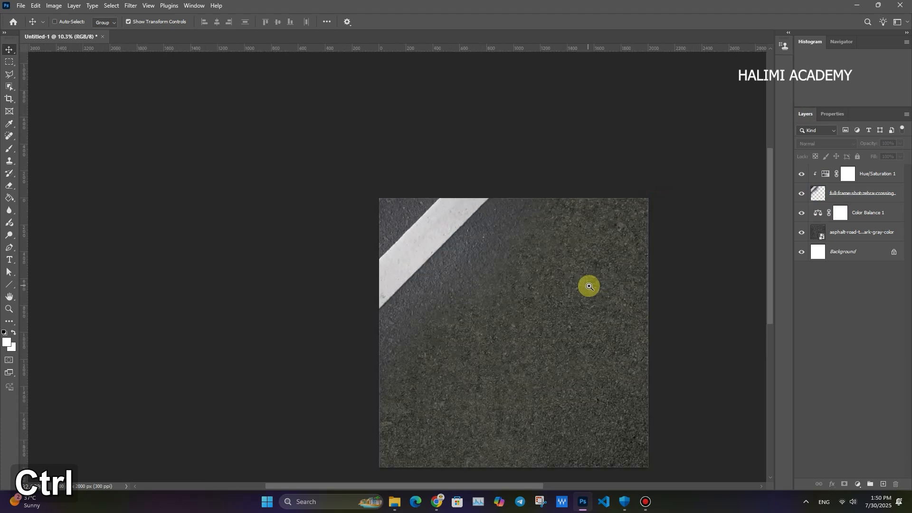
pyautogui.keyDown('ctrl'); pyautogui.click(413, 204); pyautogui.keyUp('ctrl')
pyautogui.click(826, 144)
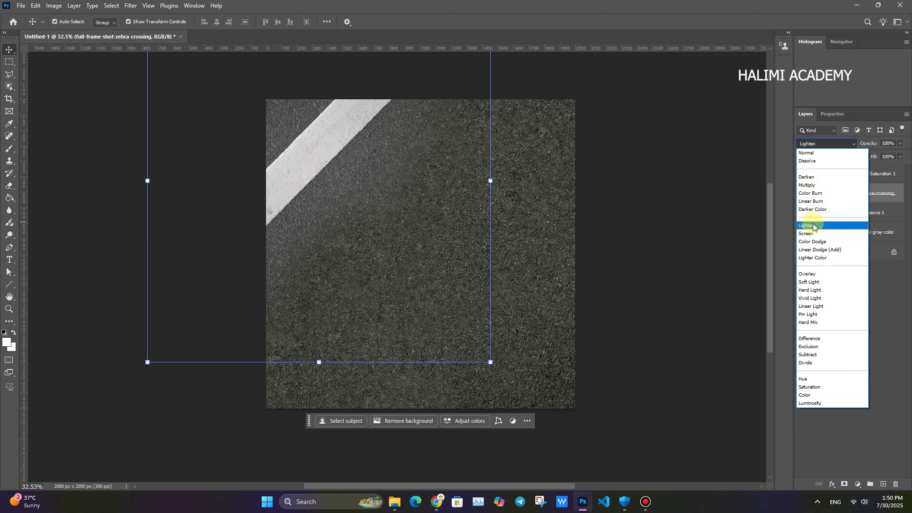
pyautogui.click(737, 160)
pyautogui.click(654, 155)
pyautogui.click(840, 188)
pyautogui.moveTo(873, 145); pyautogui.dragTo(858, 143)
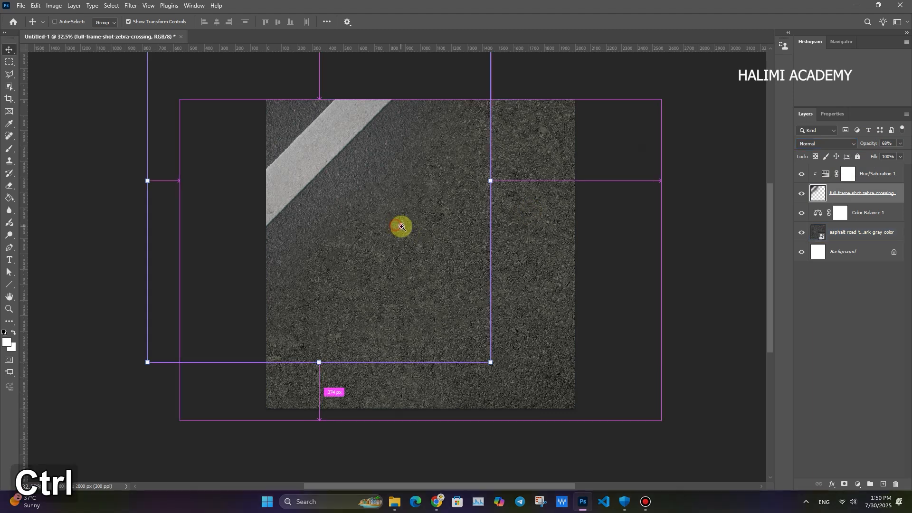
# - Duplicate the zebra-crossing layer twice toward the canvas's lower-right corner
pyautogui.moveTo(326, 147); pyautogui.dragTo(514, 323)
pyautogui.rightClick(513, 323)
pyautogui.click(507, 304)
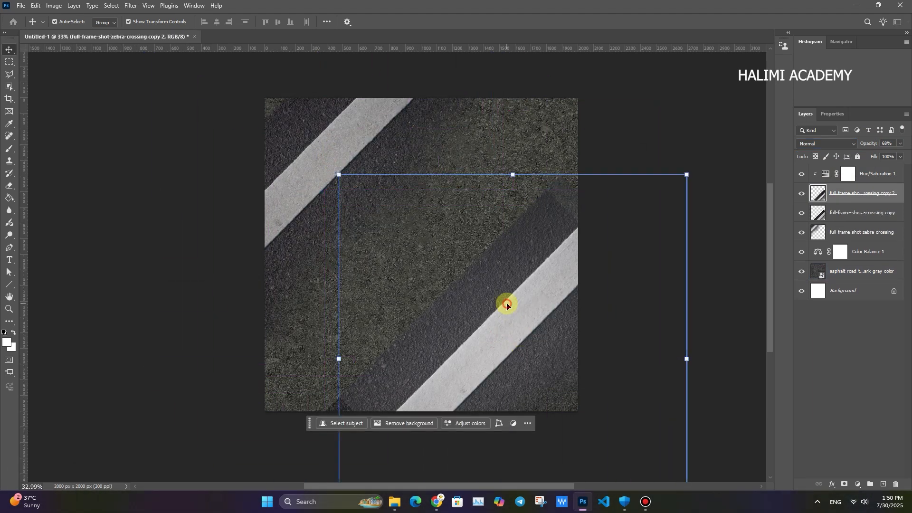
# - Flip the topmost zebra-crossing copy horizontally and vertically, and move it aside past the canvas's right edge
pyautogui.hotkey('ctrl', 't')
pyautogui.rightClick(506, 304)
pyautogui.click(525, 281)
pyautogui.rightClick(516, 306)
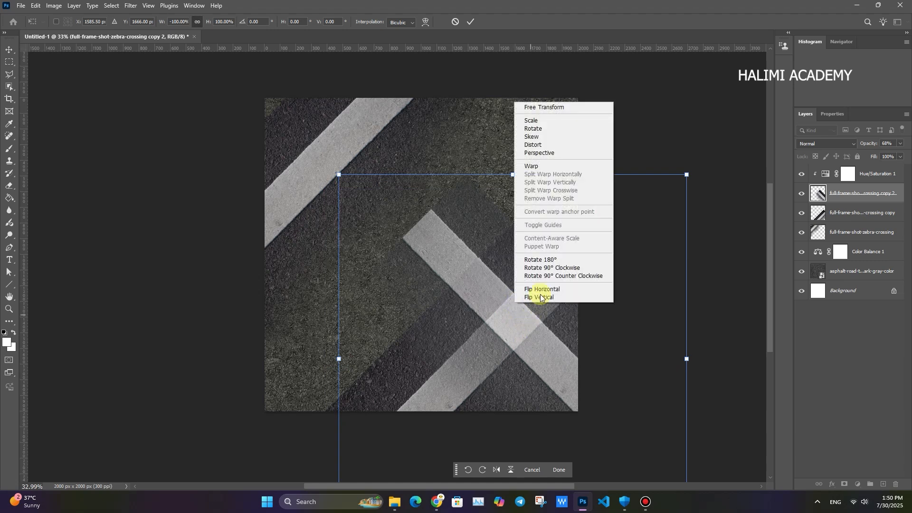
pyautogui.click(534, 298)
pyautogui.moveTo(508, 289); pyautogui.dragTo(679, 214)
pyautogui.click(718, 472)
# - Delete the unflipped zebra-crossing copy and position the flipped copy so its stripe crosses the canvas's lower-right corner
pyautogui.click(427, 344)
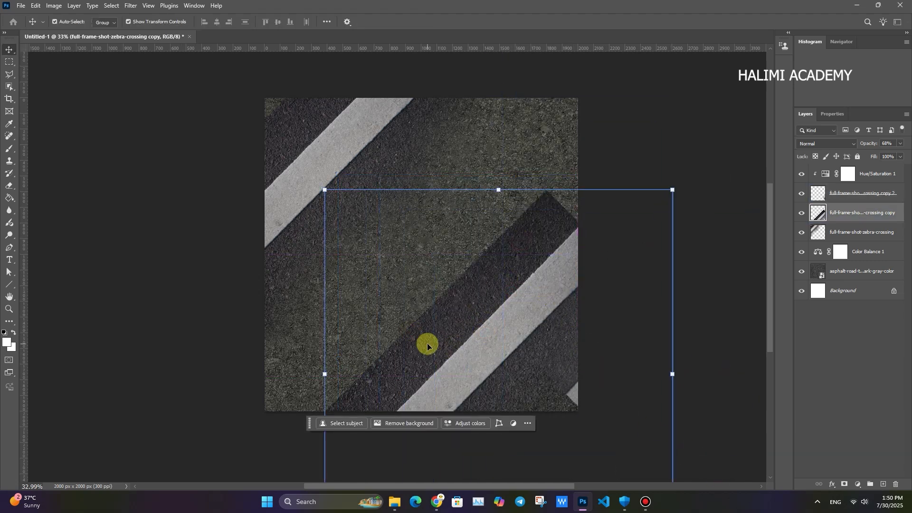
pyautogui.press('Delete')
pyautogui.moveTo(575, 390); pyautogui.dragTo(421, 412)
pyautogui.moveTo(525, 318); pyautogui.dragTo(509, 365)
pyautogui.moveTo(464, 304); pyautogui.dragTo(423, 282)
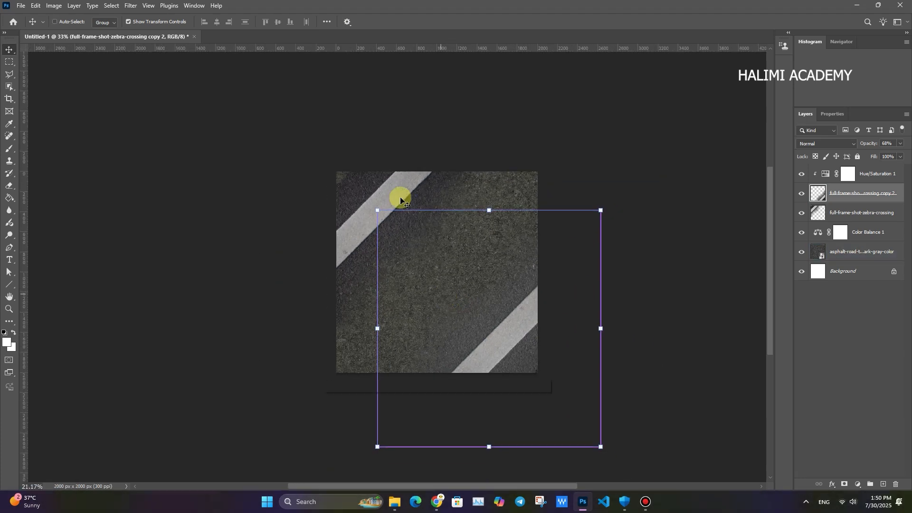
# - Convert all layers above the Background, from Hue/Saturation 1 down to the asphalt texture, into one smart object
pyautogui.click(402, 199)
pyautogui.click(579, 317)
pyautogui.hotkey('ctrl', 'space')
pyautogui.moveTo(456, 308); pyautogui.dragTo(456, 288)
pyautogui.hotkey('ctrl', 'space')
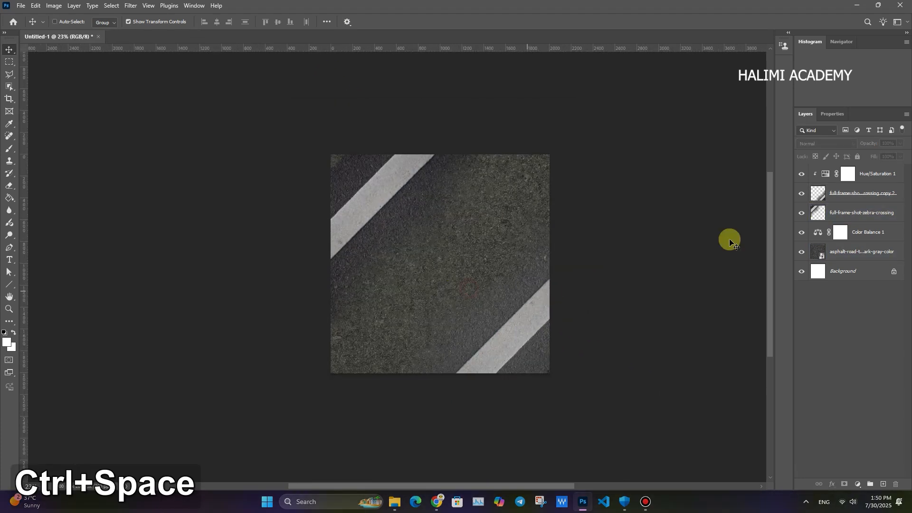
pyautogui.click(882, 176)
pyautogui.keyDown('shift'); pyautogui.click(857, 253); pyautogui.keyUp('shift')
pyautogui.rightClick(857, 253)
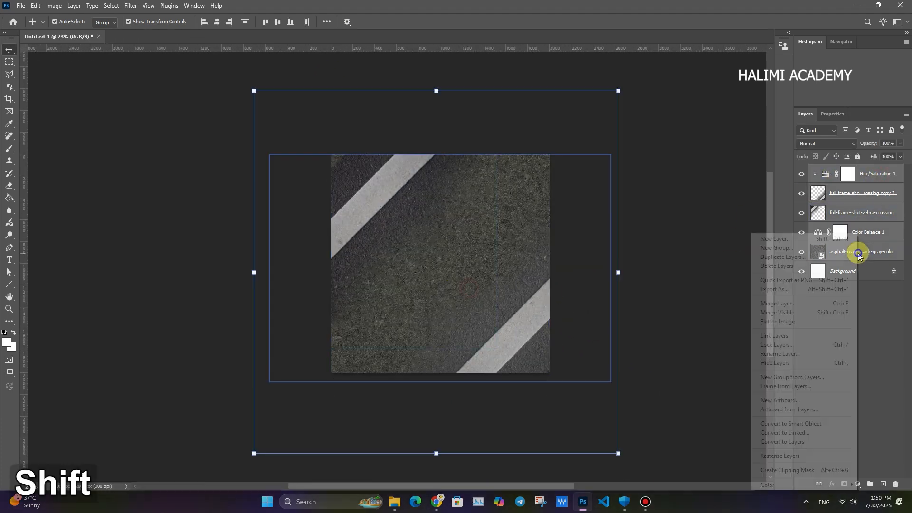
pyautogui.click(788, 425)
# - Apply a Camera Raw filter to the road with Exposure -0.30, Contrast -10, Highlights -8, Shadows -14, Whites -28 and Blacks -4
pyautogui.hotkey('ctrl', 'shift', 'a')
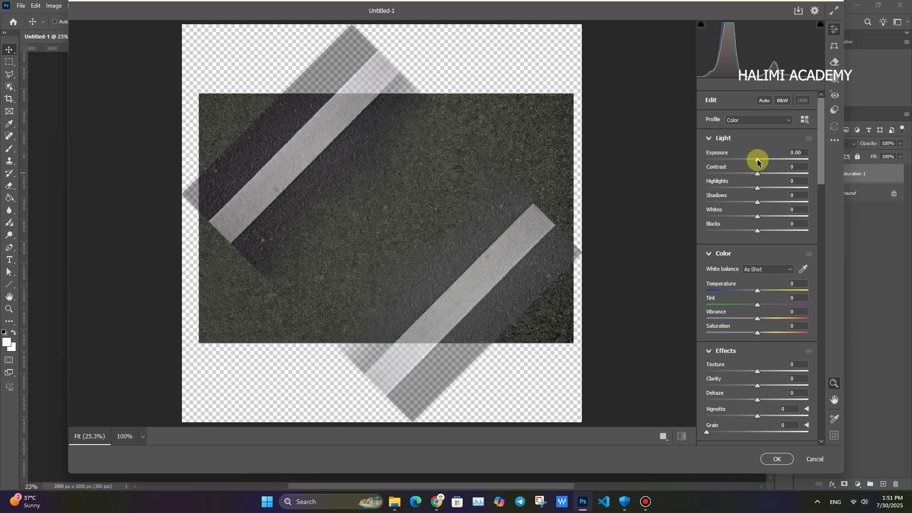
pyautogui.moveTo(757, 162); pyautogui.dragTo(755, 162)
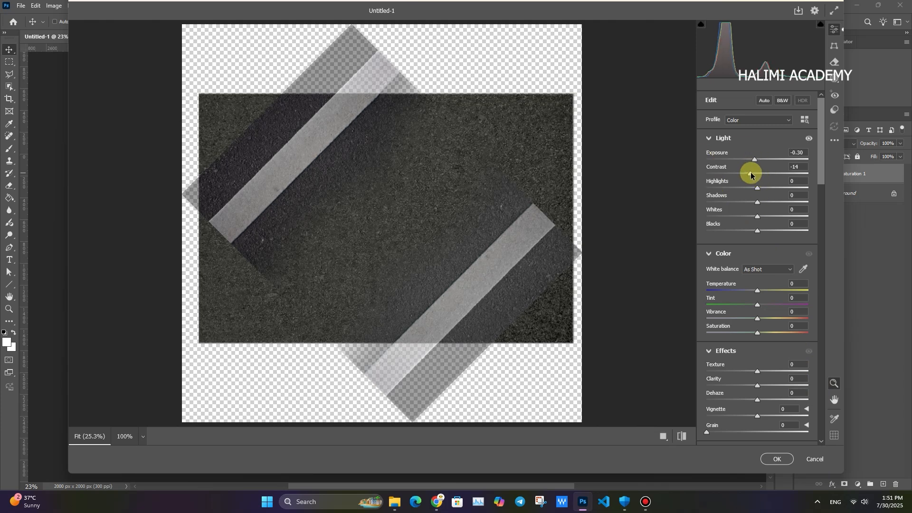
pyautogui.moveTo(773, 187); pyautogui.dragTo(741, 208)
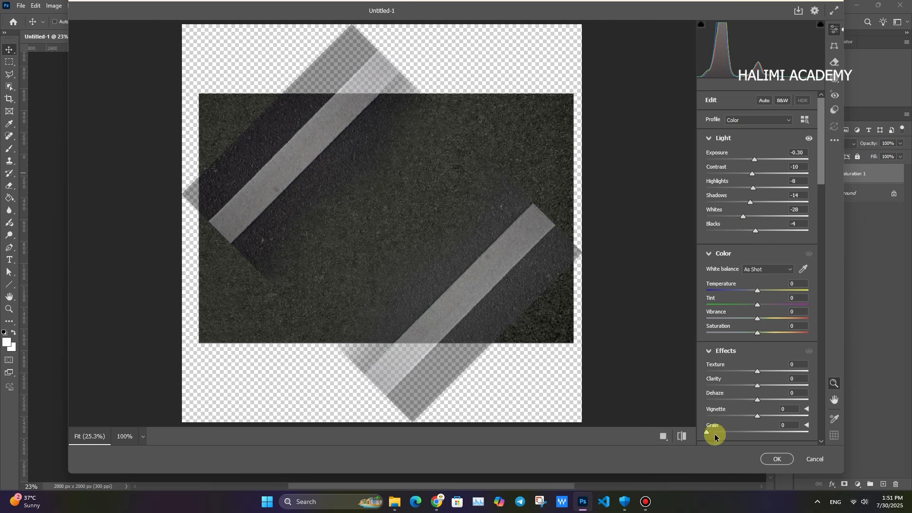
pyautogui.click(679, 435)
pyautogui.click(679, 435)
pyautogui.click(679, 435)
pyautogui.click(679, 435)
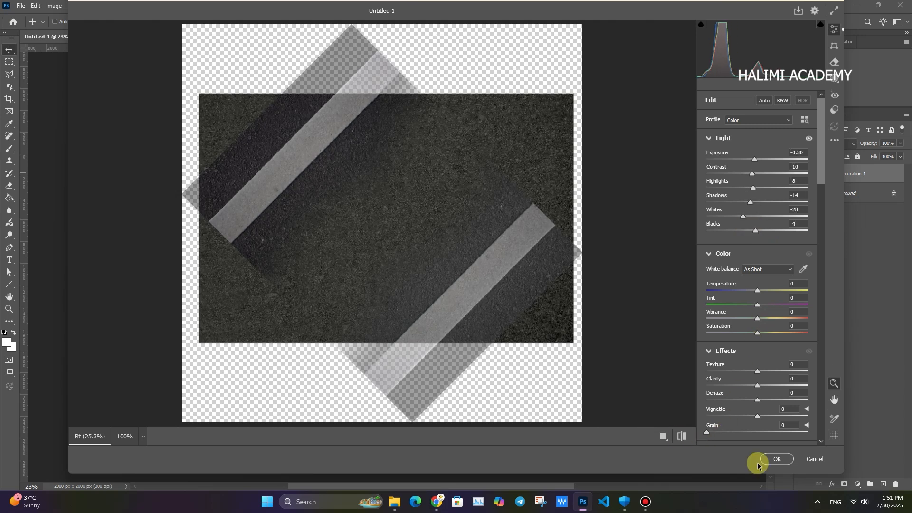
pyautogui.click(778, 460)
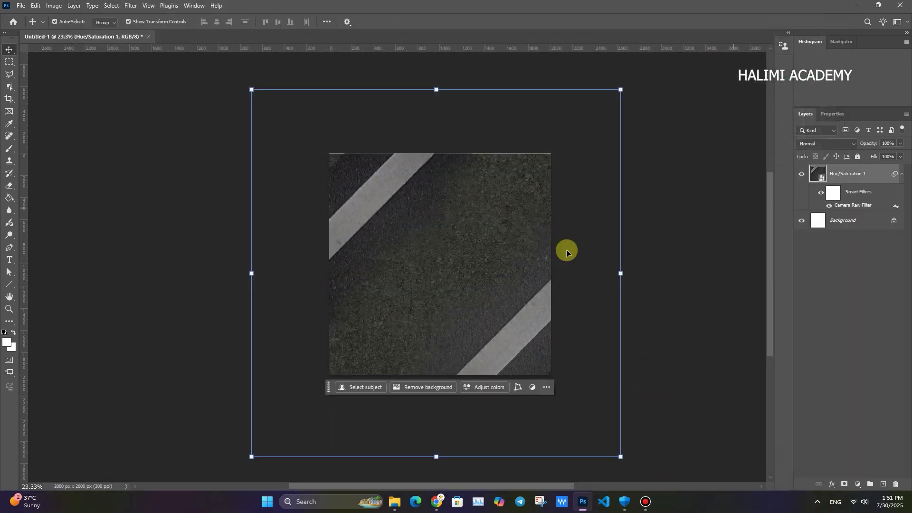
# - Enlarge the road smart object slightly so that it covers the canvas's upper edge
pyautogui.moveTo(436, 89); pyautogui.dragTo(436, 85)
pyautogui.click(471, 21)
pyautogui.hotkey('ctrl', 'space')
pyautogui.moveTo(435, 211); pyautogui.dragTo(445, 217)
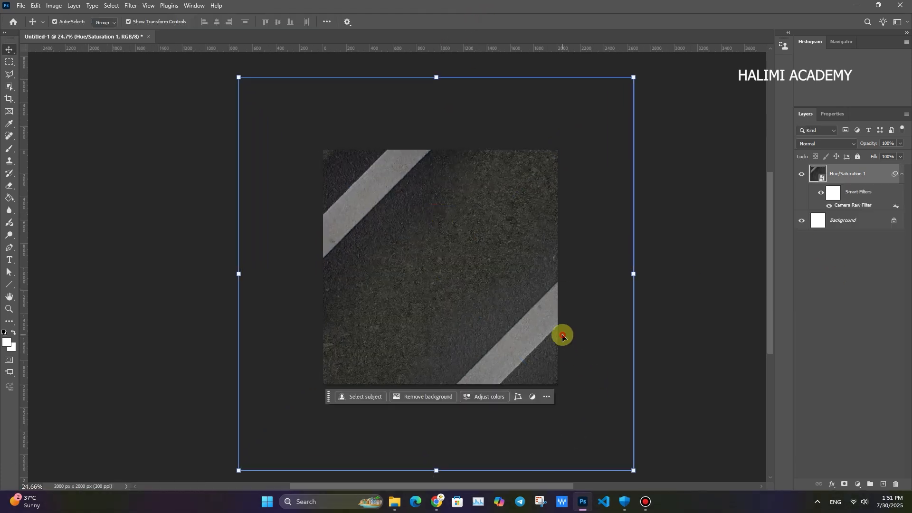
pyautogui.hotkey('ctrl', 'space')
pyautogui.moveTo(422, 288); pyautogui.dragTo(394, 283)
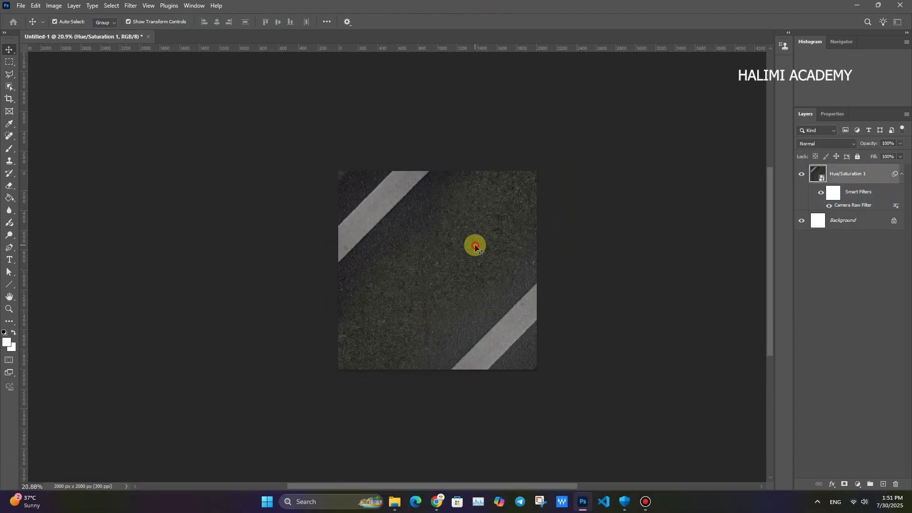
pyautogui.moveTo(475, 247); pyautogui.dragTo(476, 245)
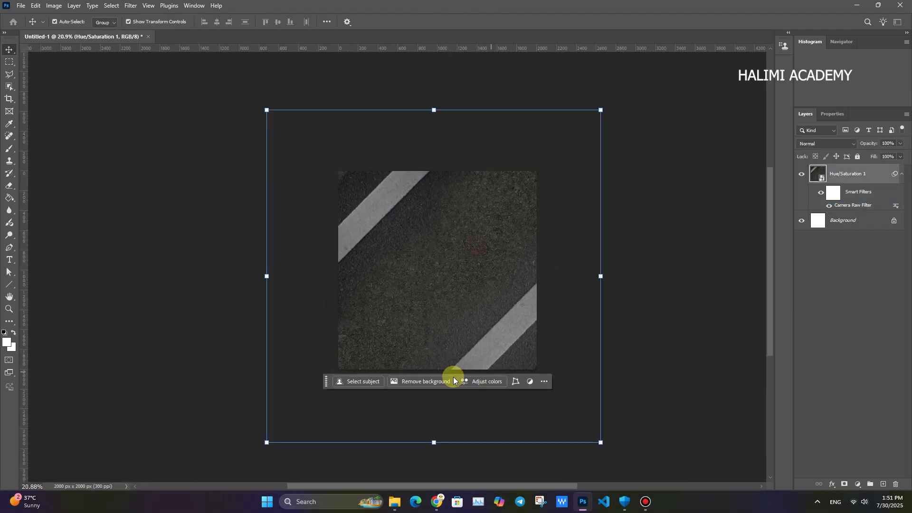
pyautogui.click(655, 505)
pyautogui.click(606, 120)
# - Place the Mana Energy Drink (Gold-Green)1 image from File Explorer's drink folder, rotated 45° and slightly scaled down over the road's center
pyautogui.hotkey('alt', 'Tab')
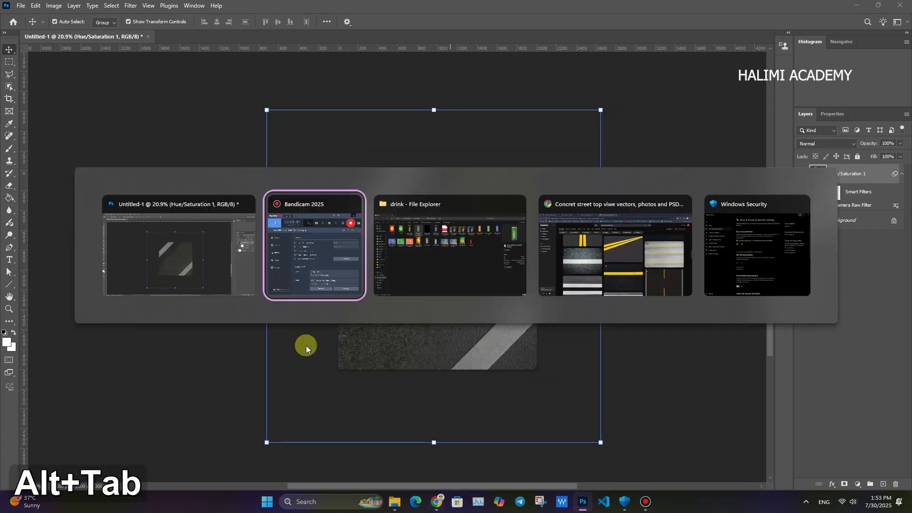
pyautogui.hotkey('alt', 'Tab')
pyautogui.hotkey('alt', 'Tab')
pyautogui.moveTo(265, 111); pyautogui.dragTo(428, 251)
pyautogui.hotkey('alt', 'Tab')
pyautogui.moveTo(537, 136); pyautogui.dragTo(571, 261)
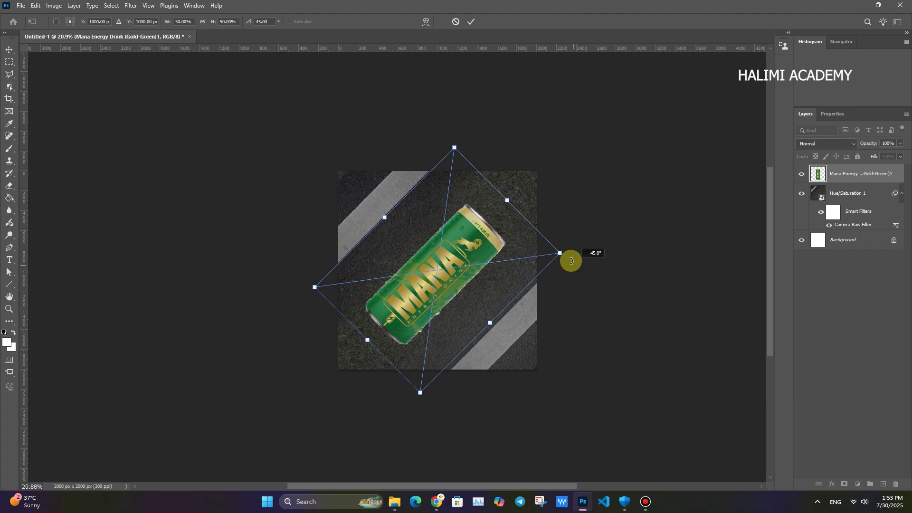
pyautogui.click(483, 21)
pyautogui.moveTo(507, 200); pyautogui.dragTo(443, 246)
pyautogui.click(471, 21)
# - Add an Exposure adjustment clipped to the can layer, with Exposure +0.43 and Offset -0.0172
pyautogui.hotkey('ctrl', 'space')
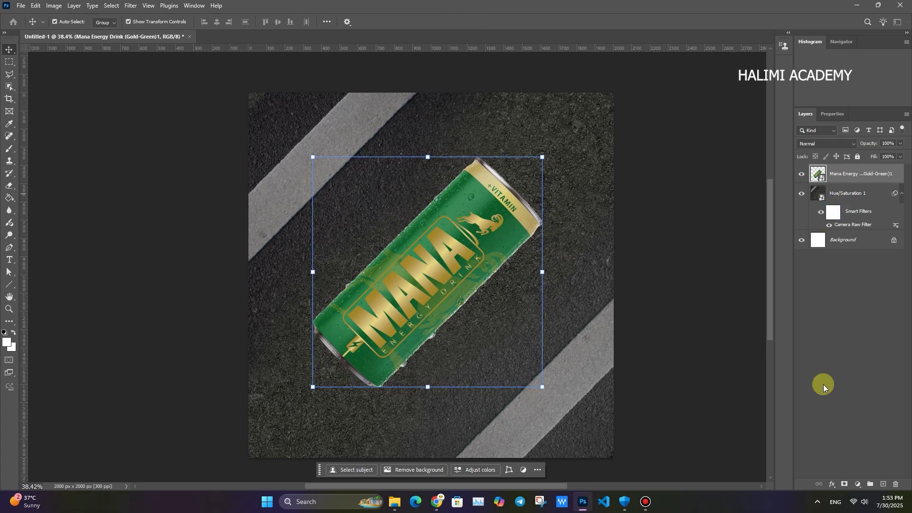
pyautogui.click(857, 484)
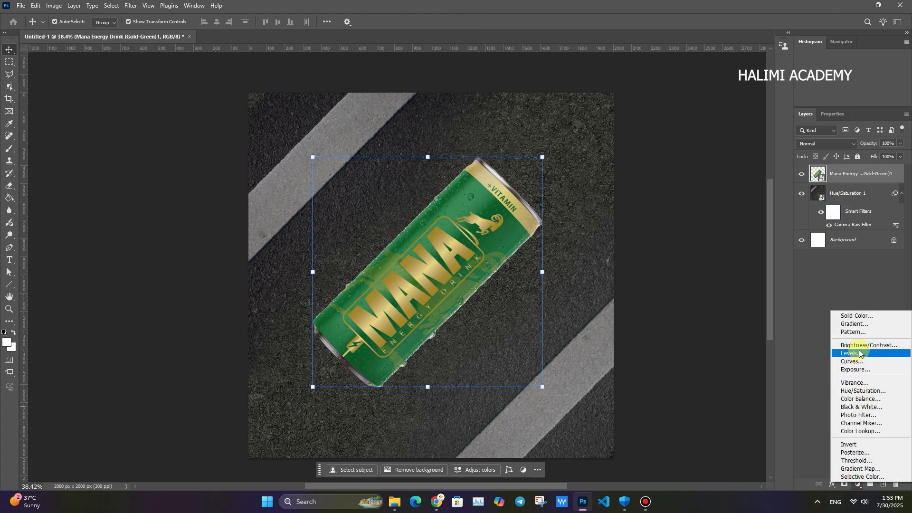
pyautogui.click(855, 369)
pyautogui.moveTo(849, 167); pyautogui.dragTo(845, 183)
pyautogui.click(839, 483)
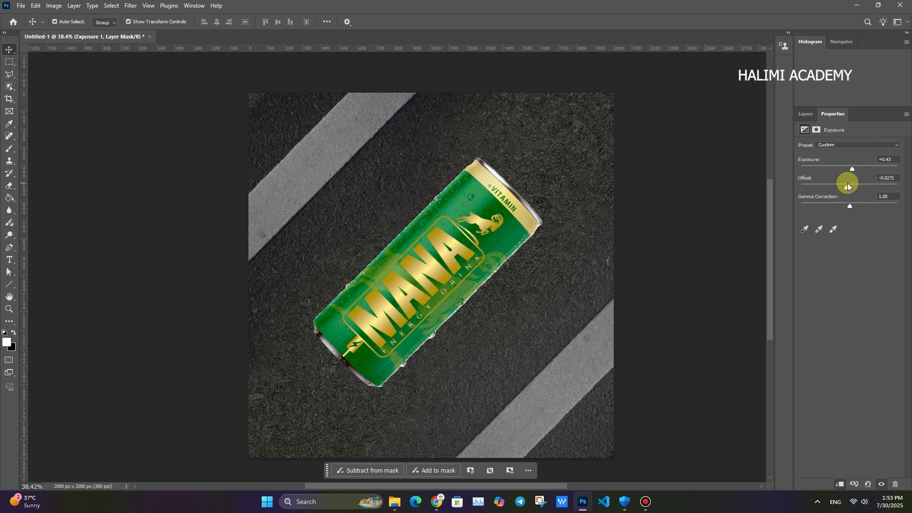
pyautogui.click(441, 246)
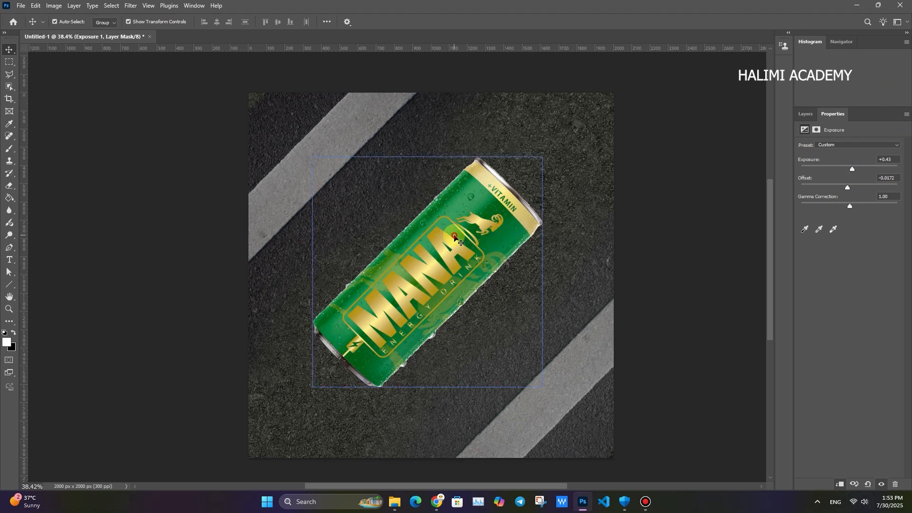
pyautogui.scroll(2, 440, 246)
pyautogui.scroll(-3, 462, 265)
# - Create an empty layer between the can and the road smart object, and ready the Brush with black as foreground color
pyautogui.click(806, 115)
pyautogui.click(845, 213)
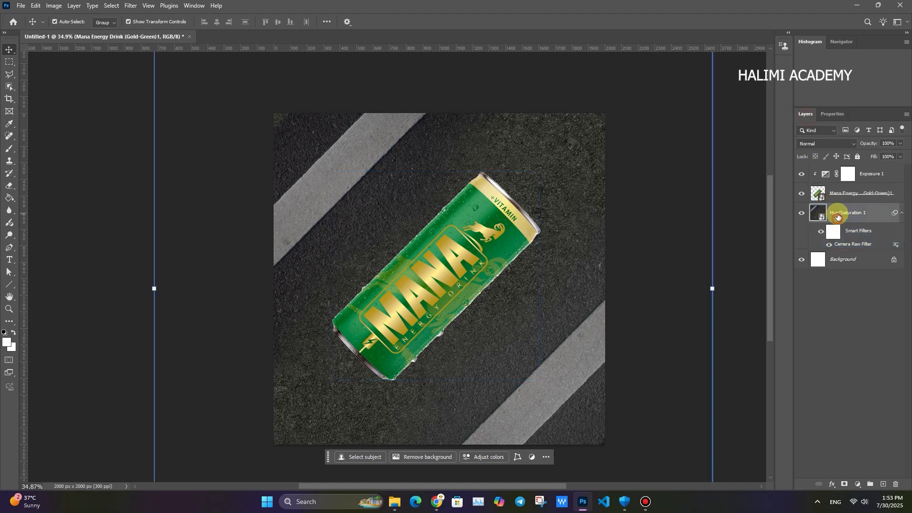
pyautogui.hotkey('ctrl', 'shift', 'n')
pyautogui.press('Return')
pyautogui.click(871, 232)
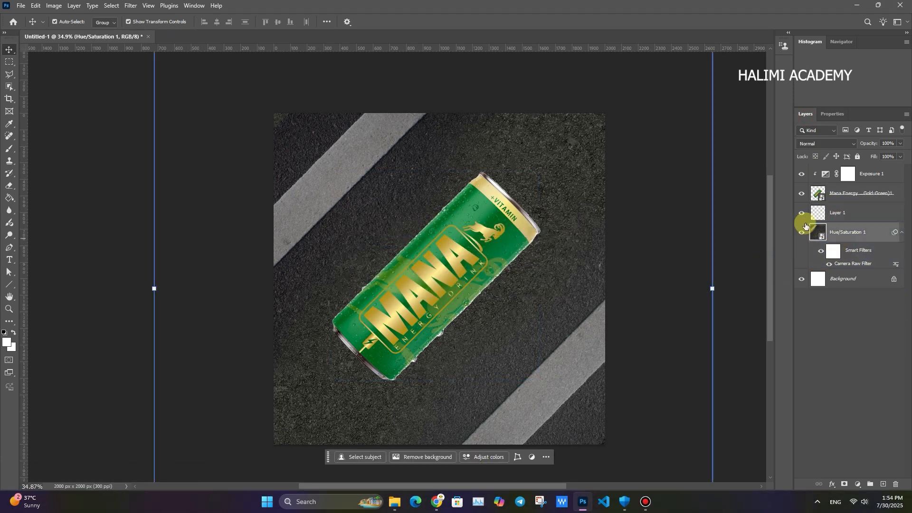
pyautogui.press('b')
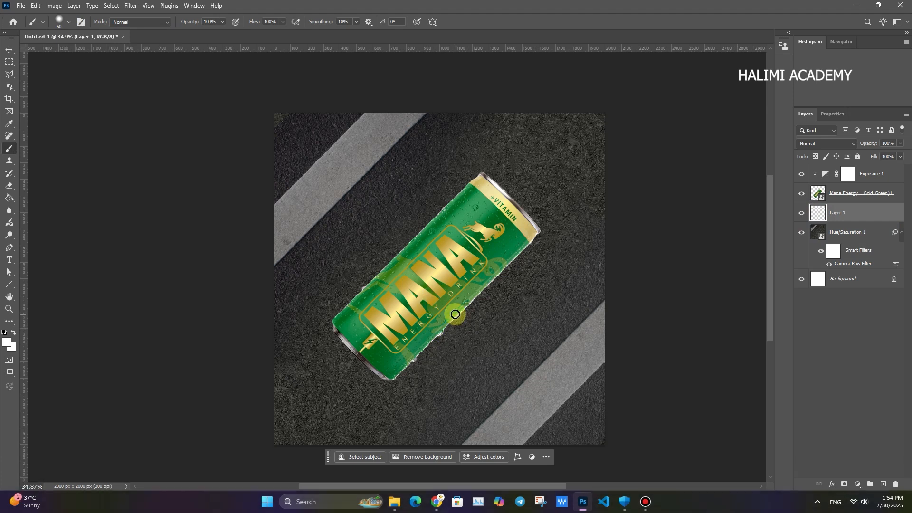
pyautogui.moveTo(456, 289); pyautogui.dragTo(465, 288)
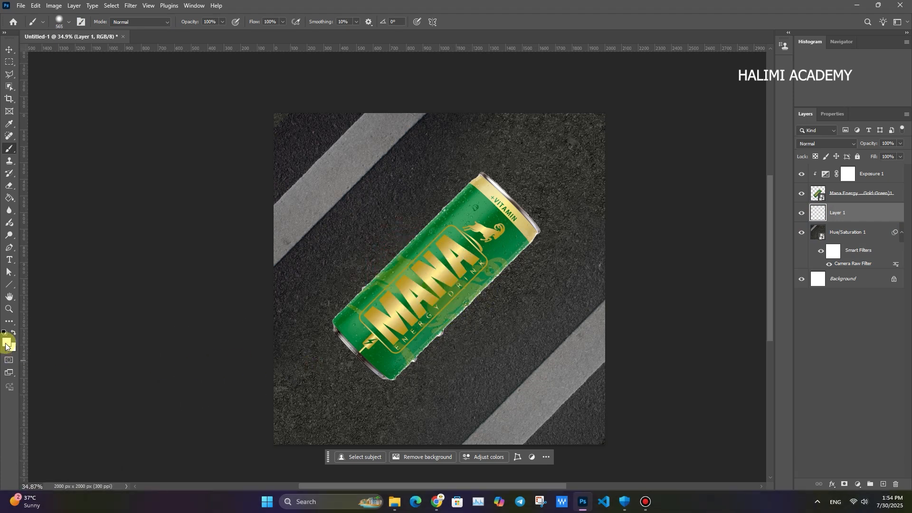
pyautogui.click(6, 345)
pyautogui.click(878, 272)
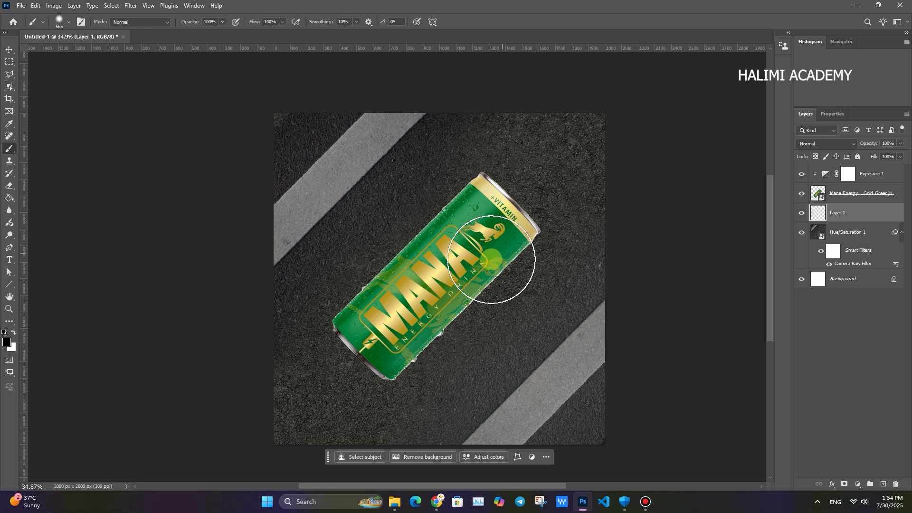
# - Try a can shadow by painting a 1712 px black dab, squashing it to 6.15% height, rotating it -45° and placing it along the can's lower-right side
pyautogui.moveTo(415, 276)
pyautogui.mouseDown()
pyautogui.moveTo(501, 283)
pyautogui.moveTo(436, 265)
pyautogui.moveTo(425, 284)
pyautogui.moveTo(442, 285)
pyautogui.mouseUp()
pyautogui.hotkey('ctrl', 't')
pyautogui.moveTo(439, 114); pyautogui.dragTo(436, 423)
pyautogui.moveTo(672, 419); pyautogui.dragTo(575, 356)
pyautogui.moveTo(484, 387); pyautogui.dragTo(499, 279)
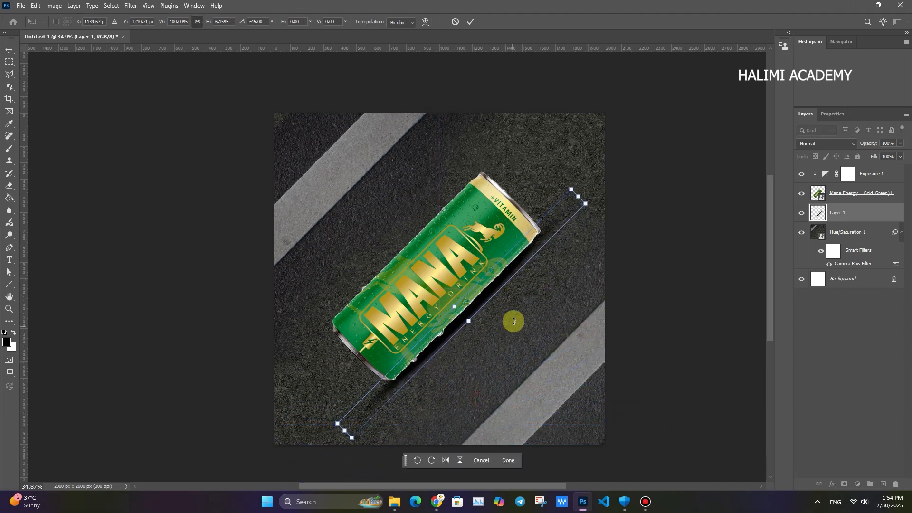
pyautogui.click(469, 21)
pyautogui.hotkey('ctrl', 'space')
pyautogui.moveTo(442, 275); pyautogui.dragTo(459, 277)
# - Compare the can with and without the painted shadow, and delete the shadow layer
pyautogui.rightClick(458, 277)
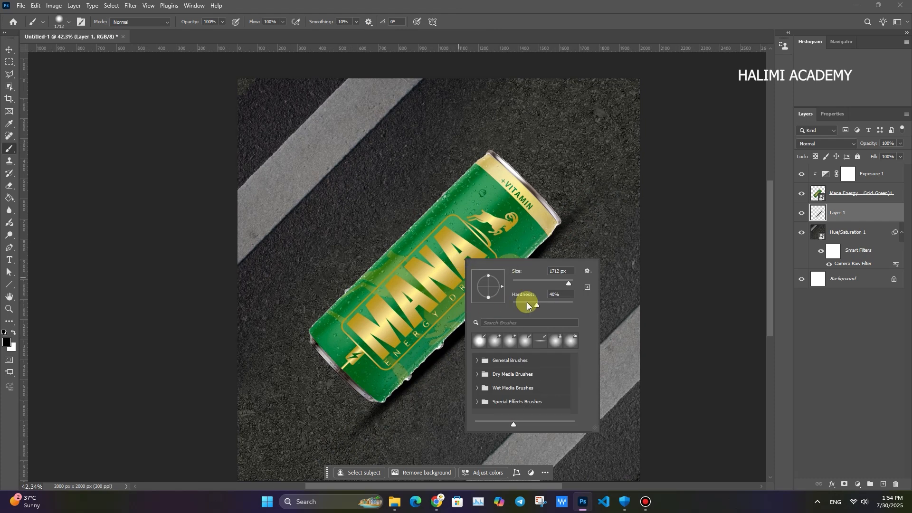
pyautogui.hotkey('ctrl', 'space')
pyautogui.press('v')
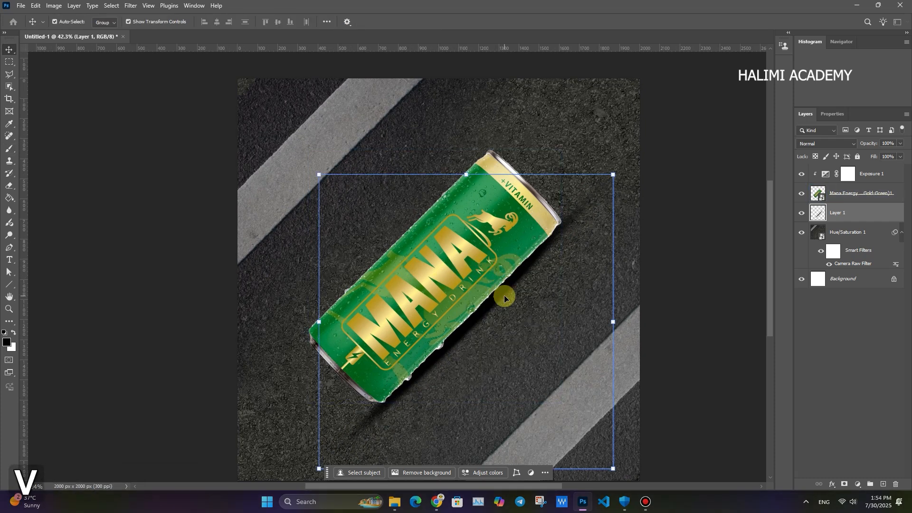
pyautogui.click(801, 215)
pyautogui.click(801, 215)
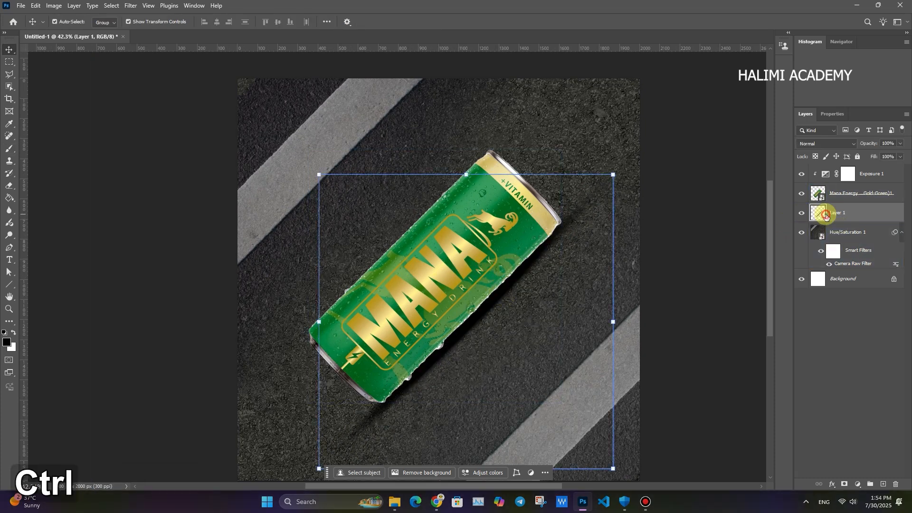
pyautogui.press('Delete')
# - Create a new layer beneath the can and paint one large soft black dab at the canvas center
pyautogui.hotkey('ctrl', 'shift', 'n')
pyautogui.press('Return')
pyautogui.press('b')
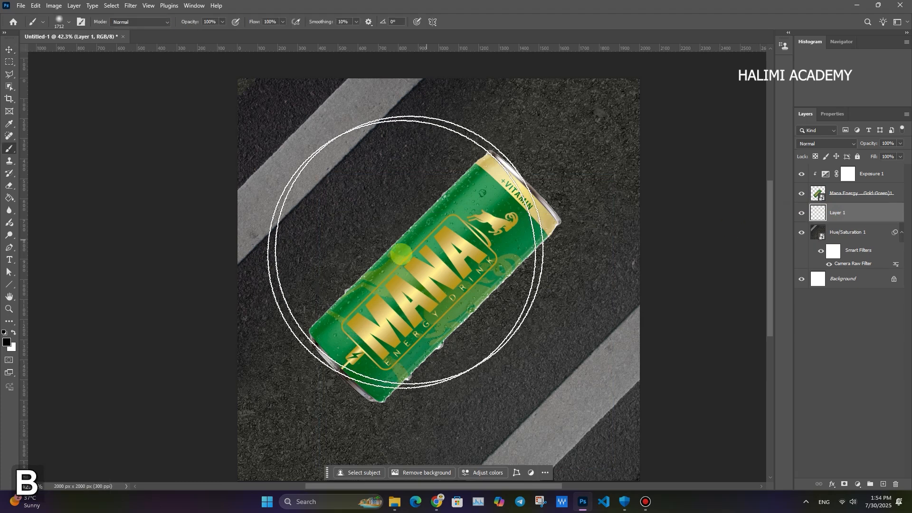
pyautogui.click(432, 277)
# - Squash the black dab to 9.70% height, rotate it -45° and place it along the can's lower-right side
pyautogui.hotkey('ctrl', 't')
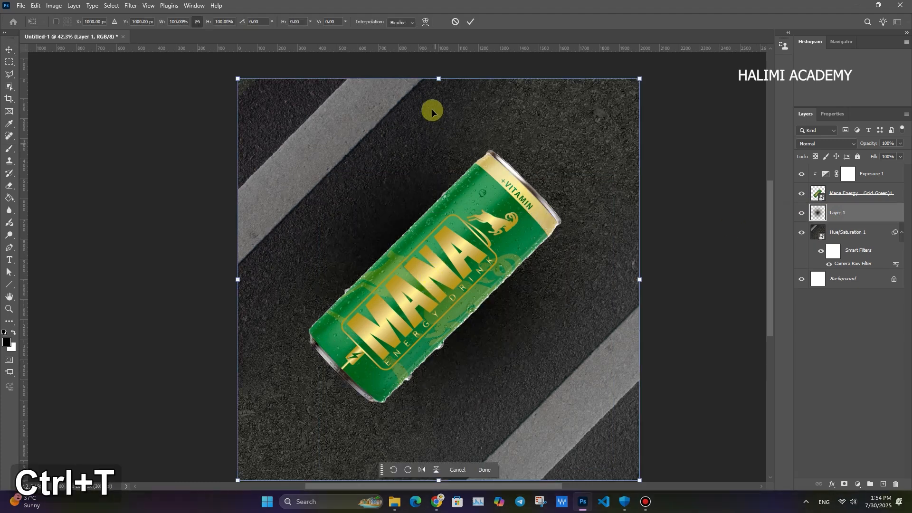
pyautogui.moveTo(438, 79); pyautogui.dragTo(445, 335)
pyautogui.moveTo(666, 255); pyautogui.dragTo(520, 178)
pyautogui.moveTo(467, 324); pyautogui.dragTo(517, 294)
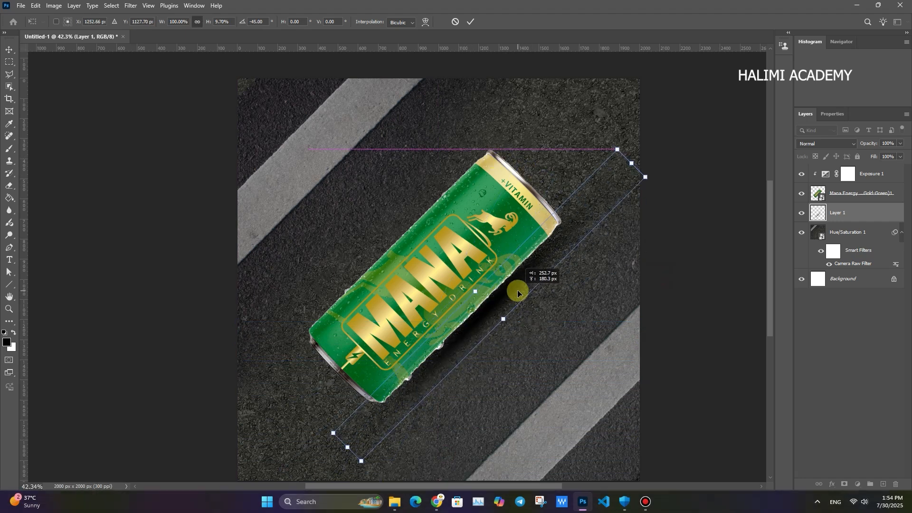
pyautogui.click(465, 19)
pyautogui.keyDown('ctrl'); pyautogui.click(460, 318); pyautogui.keyUp('ctrl')
# - Stretch the shadow layer slightly upward and nudge it against the can's lower-right edge
pyautogui.press('v')
pyautogui.moveTo(468, 335); pyautogui.dragTo(441, 366)
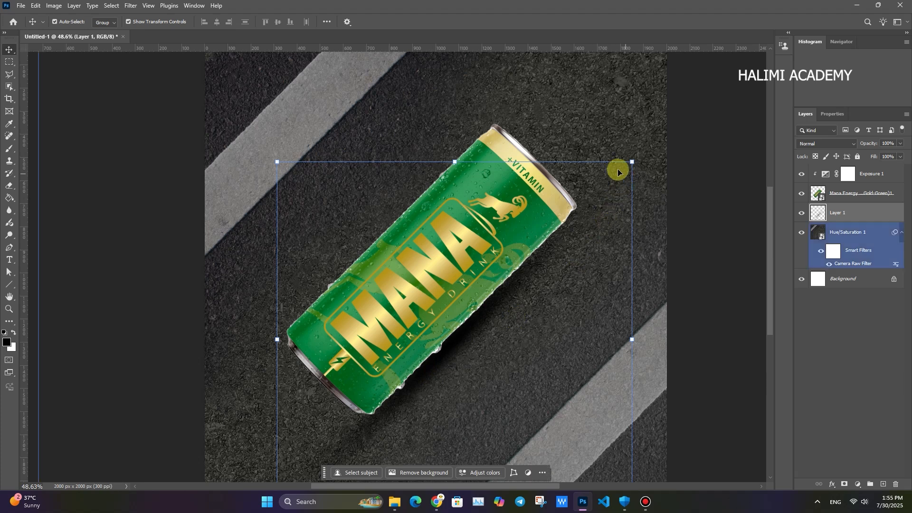
pyautogui.moveTo(454, 161); pyautogui.dragTo(446, 148)
pyautogui.moveTo(469, 335); pyautogui.dragTo(472, 334)
pyautogui.click(471, 22)
pyautogui.moveTo(496, 304)
pyautogui.mouseDown()
pyautogui.moveTo(464, 313)
pyautogui.moveTo(496, 314)
pyautogui.mouseUp()
pyautogui.keyDown('ctrl'); pyautogui.click(487, 297); pyautogui.keyUp('ctrl')
# - Paint extra soft black shading on the shadow layer along the can's lower-right side with a 648 px brush, undoing the surplus stroke
pyautogui.press('b')
pyautogui.click(445, 312)
pyautogui.press('Escape')
pyautogui.click(837, 213)
pyautogui.moveTo(425, 321); pyautogui.dragTo(285, 332)
pyautogui.moveTo(539, 226); pyautogui.dragTo(438, 370)
pyautogui.moveTo(448, 335); pyautogui.dragTo(417, 335)
pyautogui.hotkey('ctrl', 'z')
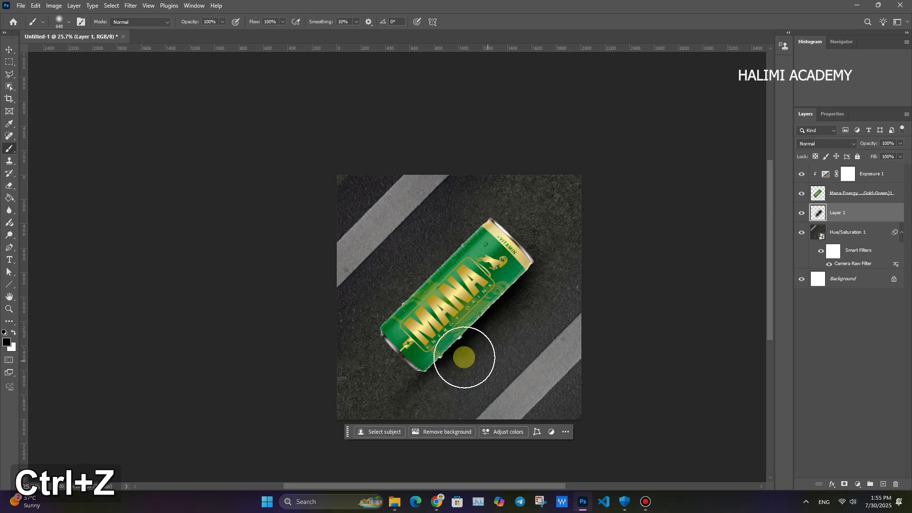
pyautogui.moveTo(468, 297); pyautogui.dragTo(435, 297)
pyautogui.click(9, 49)
pyautogui.moveTo(515, 317); pyautogui.dragTo(537, 312)
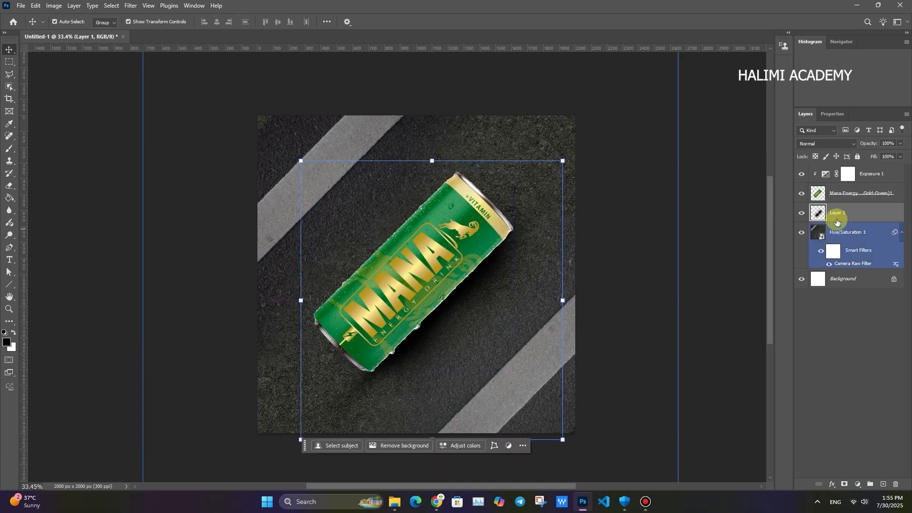
# - Add a clipped Curves adjustment above the can, darken it with input 132 and output 64, and invert its mask
pyautogui.click(852, 194)
pyautogui.click(858, 484)
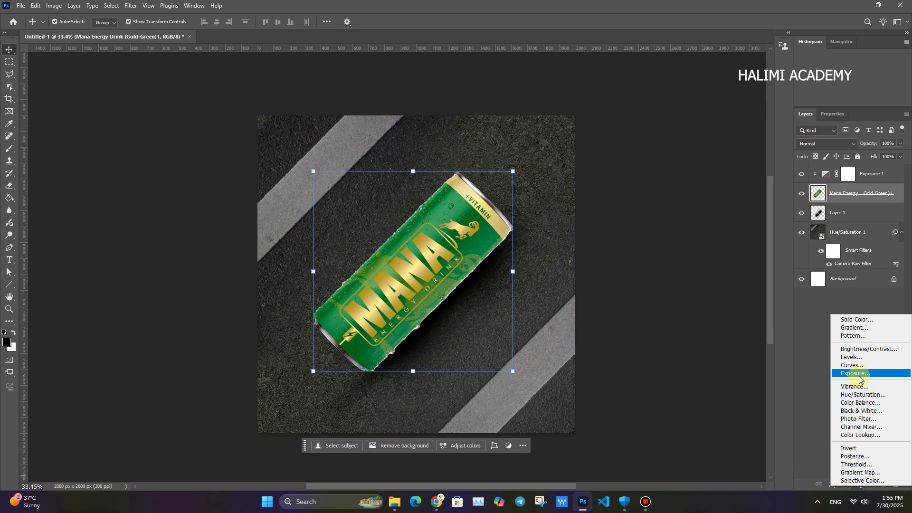
pyautogui.click(851, 365)
pyautogui.moveTo(841, 227)
pyautogui.mouseDown()
pyautogui.moveTo(862, 238)
pyautogui.moveTo(856, 228)
pyautogui.mouseUp()
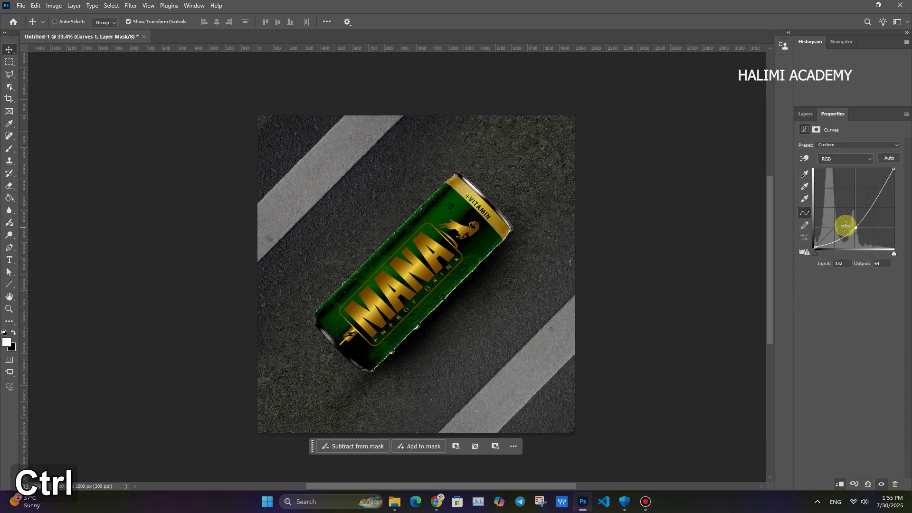
pyautogui.hotkey('ctrl', 'i')
# - Paint white on the Curves mask along the can's lower-right edge with a soft brush of about 296 px
pyautogui.press('b')
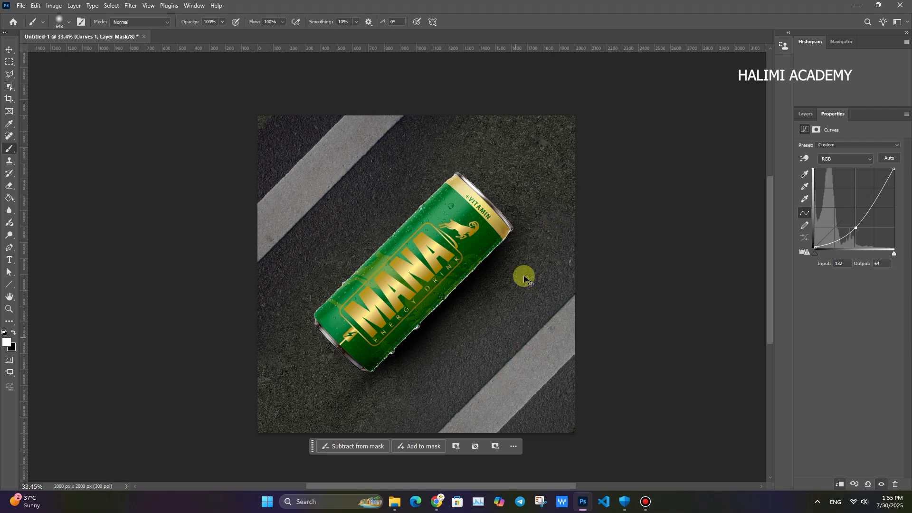
pyautogui.hotkey('ctrl', 'space')
pyautogui.moveTo(521, 272); pyautogui.dragTo(461, 371)
pyautogui.hotkey('ctrl', 'space')
pyautogui.moveTo(430, 288); pyautogui.dragTo(485, 299)
pyautogui.rightClick(486, 295)
pyautogui.moveTo(493, 243); pyautogui.dragTo(433, 259)
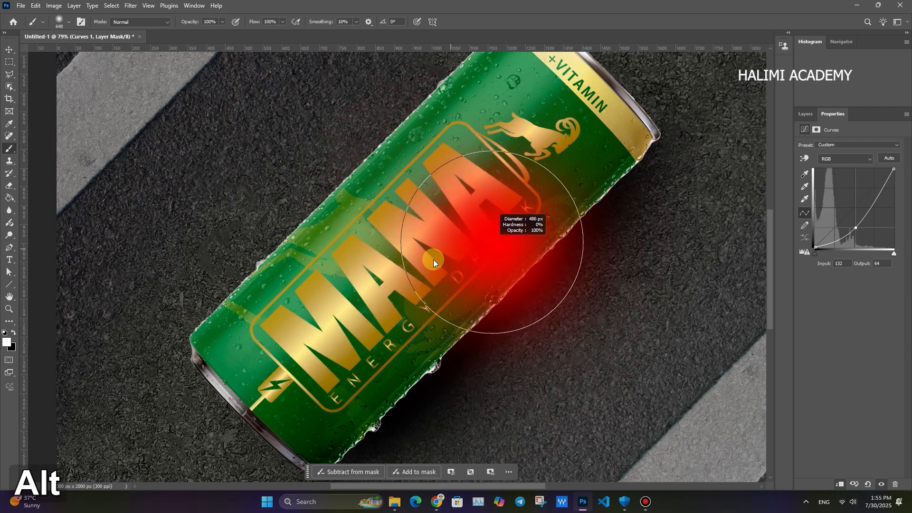
pyautogui.press('space')
pyautogui.moveTo(452, 299); pyautogui.dragTo(415, 244)
pyautogui.moveTo(381, 323); pyautogui.dragTo(362, 326)
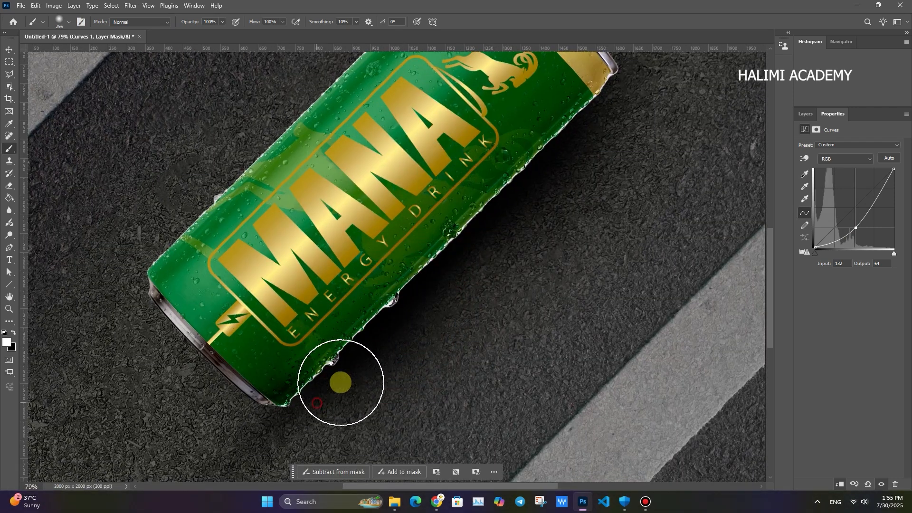
pyautogui.moveTo(506, 171)
pyautogui.mouseDown()
pyautogui.moveTo(265, 387)
pyautogui.moveTo(438, 245)
pyautogui.moveTo(506, 168)
pyautogui.moveTo(315, 393)
pyautogui.mouseUp()
# - Undo the last mask strokes and refine the can's edge shading with black and white strokes, reducing the brush to 211 px
pyautogui.press('x')
pyautogui.hotkey('ctrl', 'z')
pyautogui.hotkey('ctrl', 'z')
pyautogui.press('x')
pyautogui.hotkey('ctrl', 'space')
pyautogui.moveTo(597, 323); pyautogui.dragTo(564, 333)
pyautogui.press('x')
pyautogui.rightClick(410, 304)
pyautogui.moveTo(396, 269); pyautogui.dragTo(429, 272)
pyautogui.moveTo(361, 305)
pyautogui.mouseDown()
pyautogui.moveTo(397, 244)
pyautogui.moveTo(536, 197)
pyautogui.mouseUp()
pyautogui.hotkey('ctrl', 'space')
pyautogui.moveTo(456, 355); pyautogui.dragTo(404, 342)
pyautogui.press('x')
pyautogui.rightClick(433, 336)
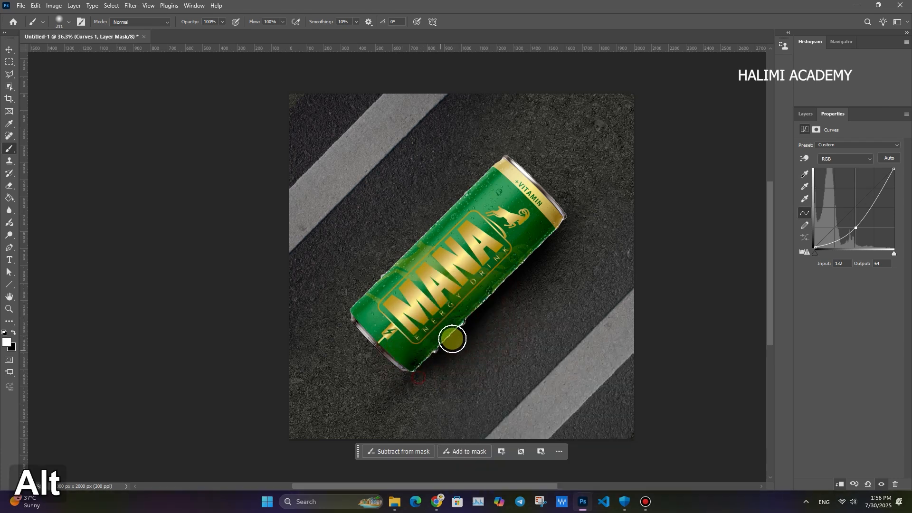
# - Review the whole poster with the darkened can edge and select the can layer with the Move tool
pyautogui.hotkey('ctrl', 'space')
pyautogui.moveTo(469, 281); pyautogui.dragTo(479, 280)
pyautogui.click(9, 50)
pyautogui.hotkey('ctrl', 'space')
pyautogui.moveTo(458, 318); pyautogui.dragTo(430, 318)
pyautogui.click(465, 271)
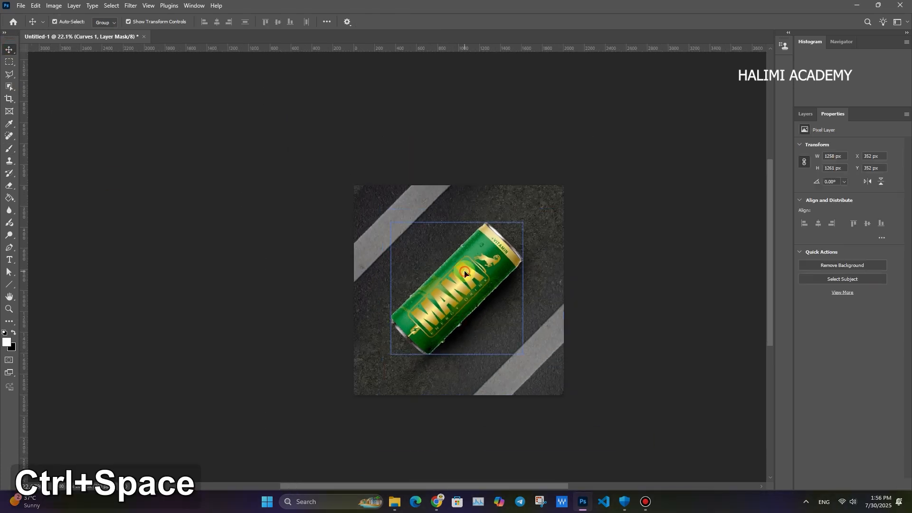
# - Switch to Freepik in Chrome, remove the reference image from the search and search for "a fire"
pyautogui.click(651, 507)
pyautogui.click(651, 507)
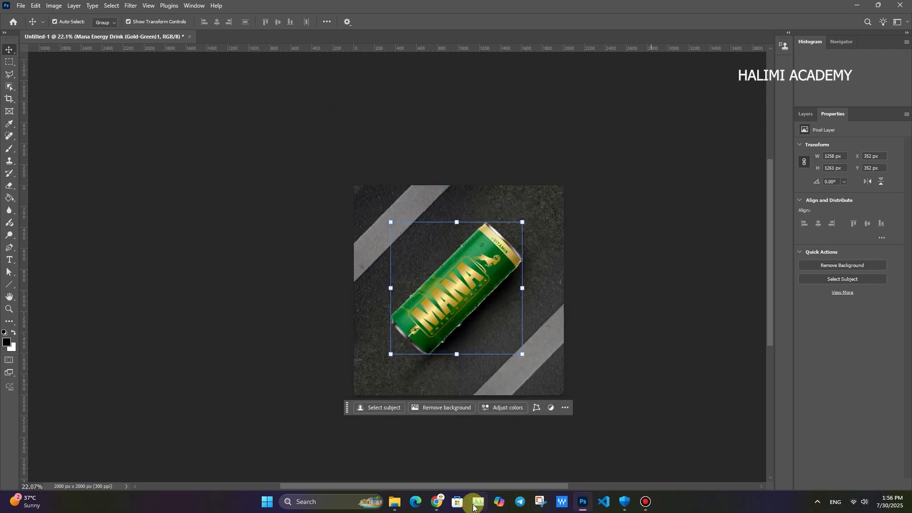
pyautogui.click(435, 458)
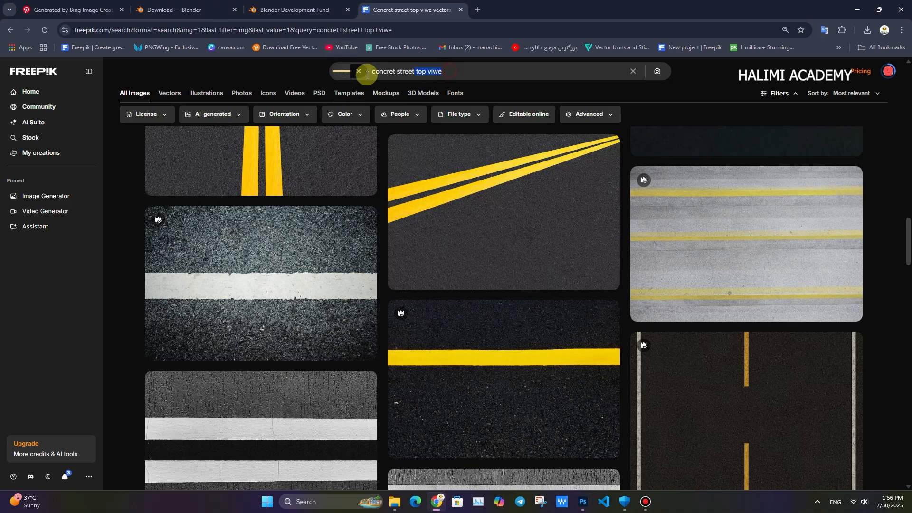
pyautogui.click(358, 71)
pyautogui.click(331, 71)
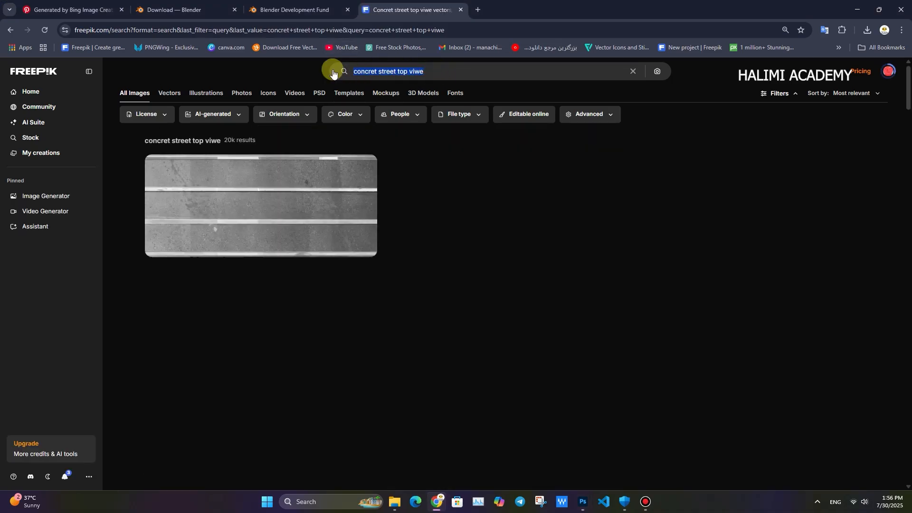
pyautogui.write('a fi')
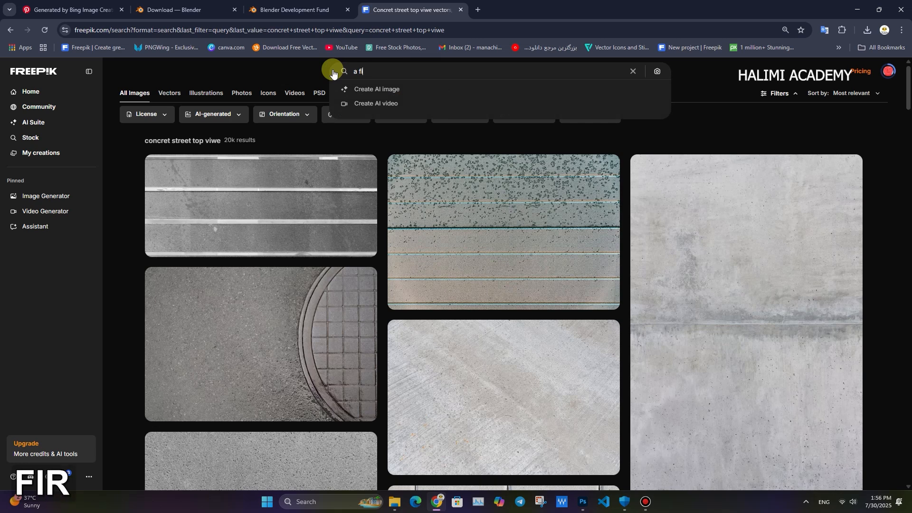
pyautogui.write('re')
pyautogui.press('Return')
# - Browse the fire results for a realistic flame image that suits the can poster
pyautogui.scroll(-5, 470, 369)
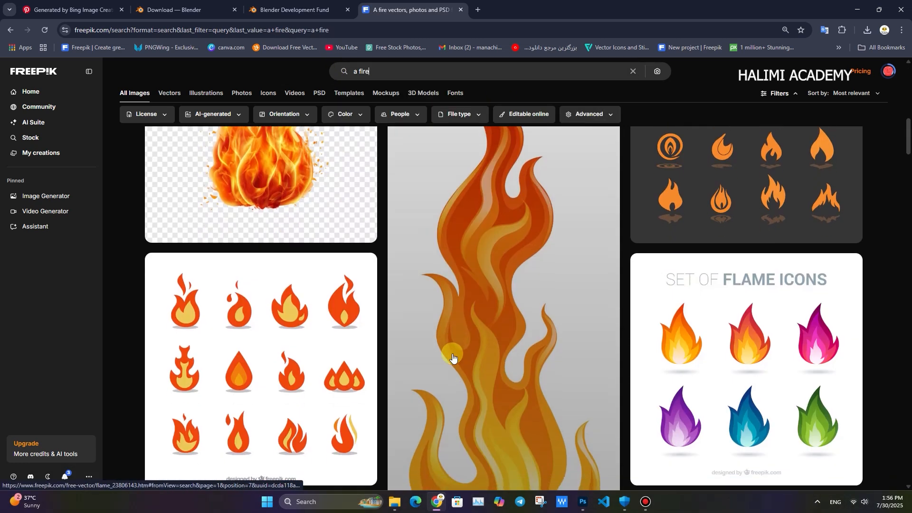
pyautogui.scroll(-10, 453, 358)
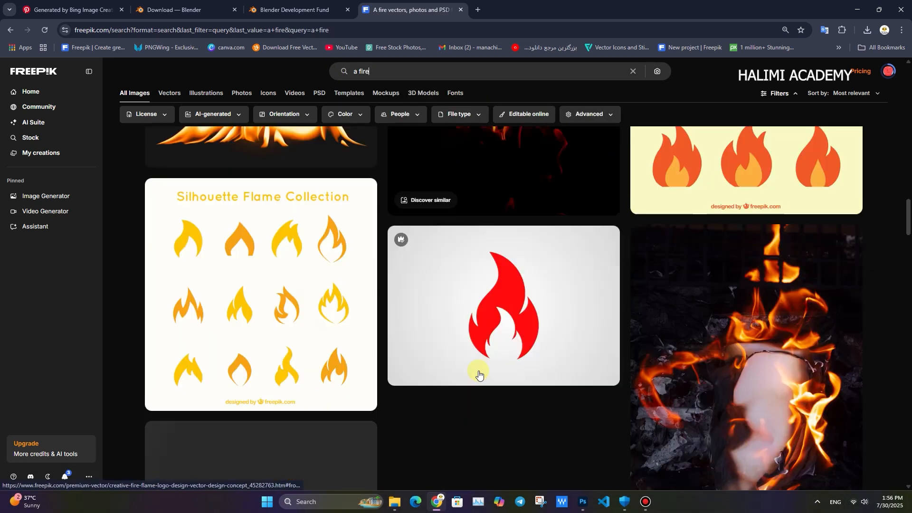
pyautogui.scroll(-10, 478, 375)
pyautogui.scroll(-10, 522, 383)
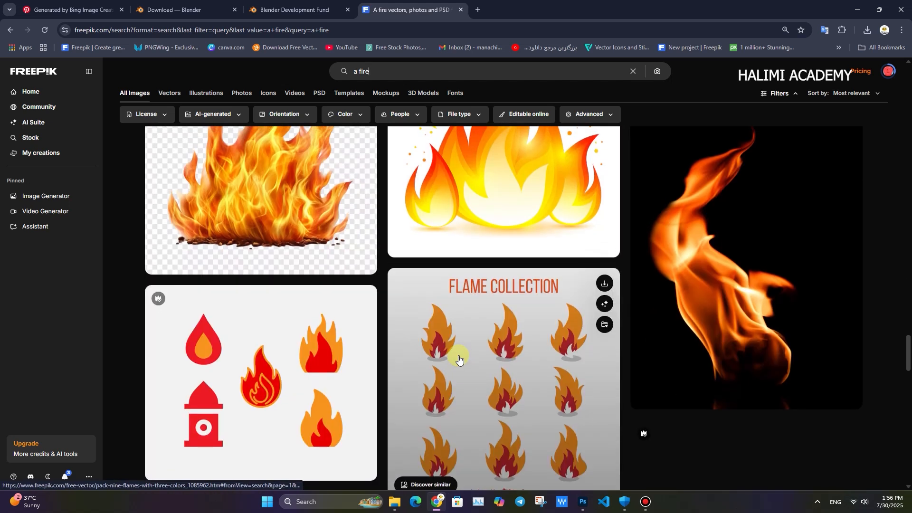
pyautogui.scroll(2, 428, 347)
pyautogui.scroll(-9, 362, 330)
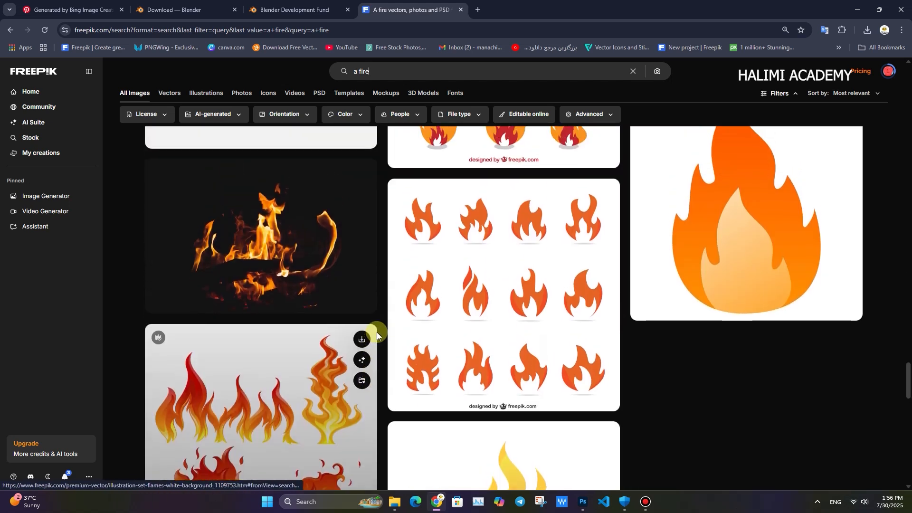
pyautogui.scroll(5, 378, 332)
pyautogui.scroll(-12, 379, 330)
pyautogui.scroll(20, 402, 398)
pyautogui.scroll(20, 400, 393)
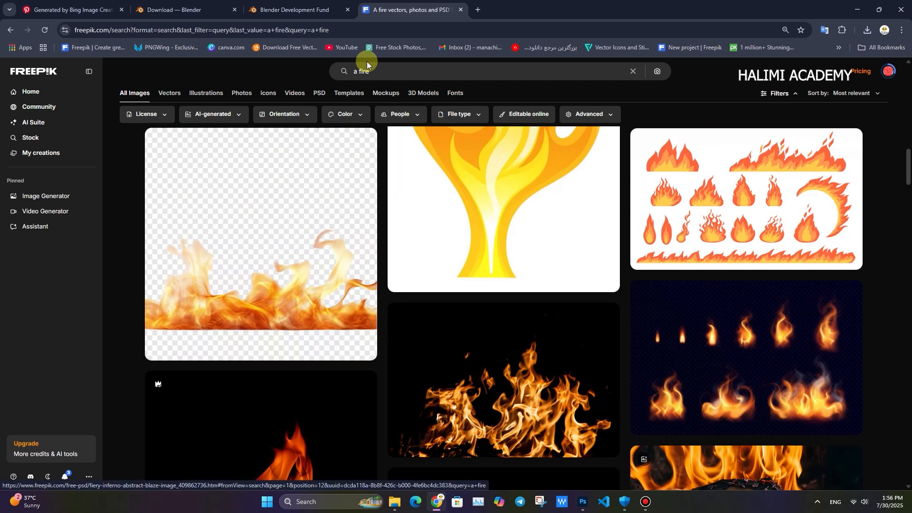
# - Shorten the search term to "fire" and look through the new results
pyautogui.click(348, 76)
pyautogui.press('BackSpace')
pyautogui.press('BackSpace')
pyautogui.press('Return')
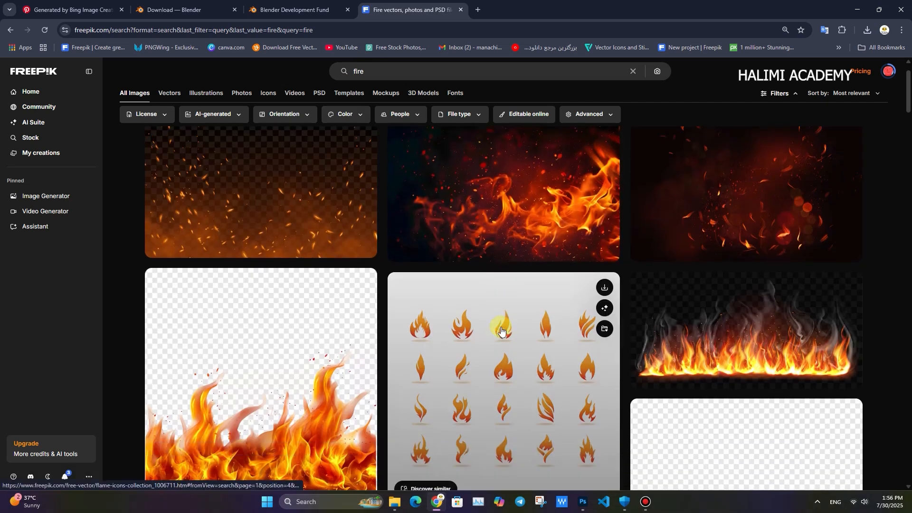
pyautogui.scroll(-6, 548, 469)
# - Open the "Fiery Blaze A Digital Illustration of Intense Fire" PSD and download its zip file
pyautogui.click(270, 307)
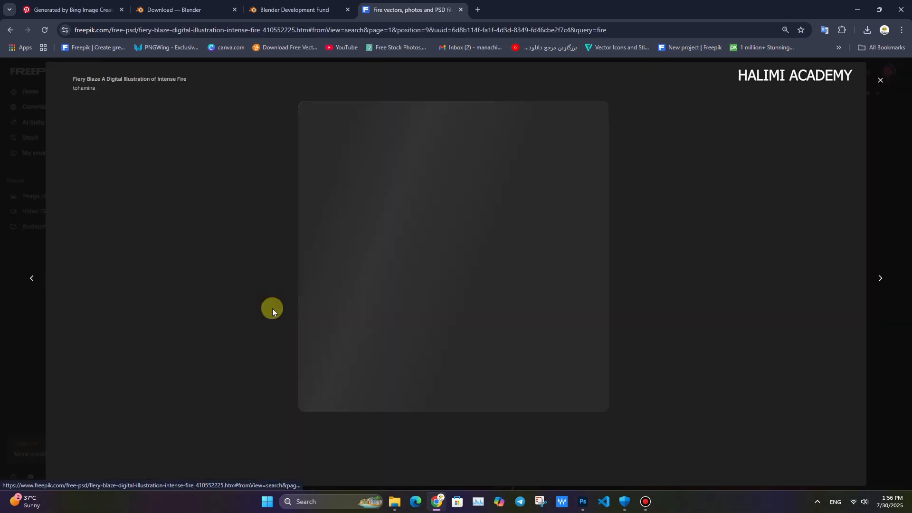
pyautogui.click(750, 85)
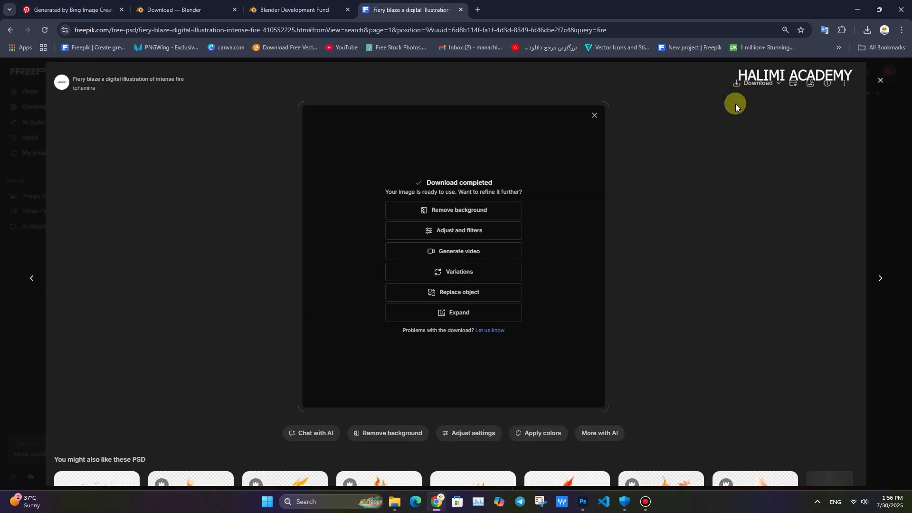
pyautogui.click(467, 292)
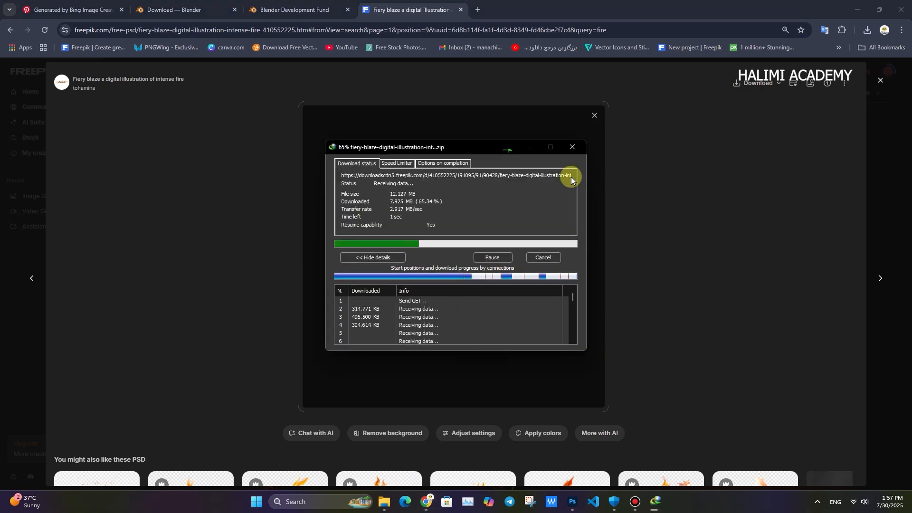
pyautogui.click(592, 116)
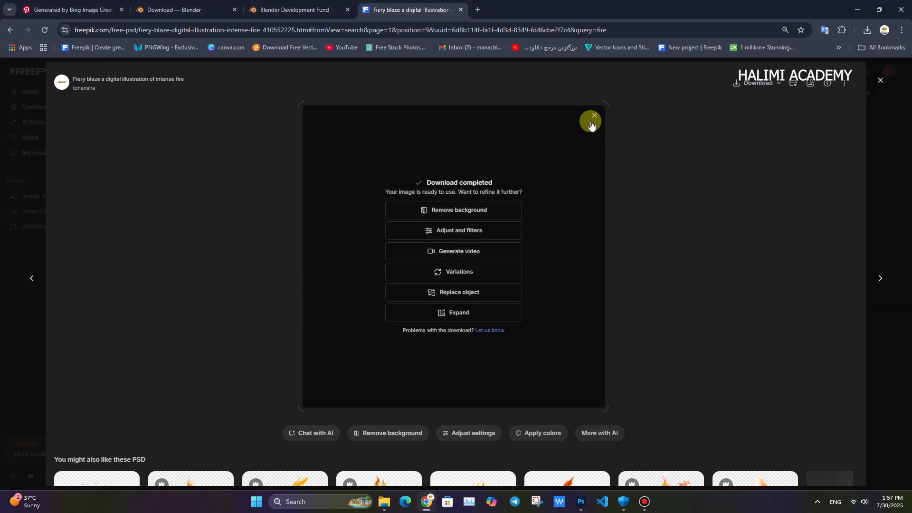
pyautogui.click(413, 432)
# - Find the related vector "Fire flame realistic background isolated" and download its zip file
pyautogui.scroll(-4, 522, 393)
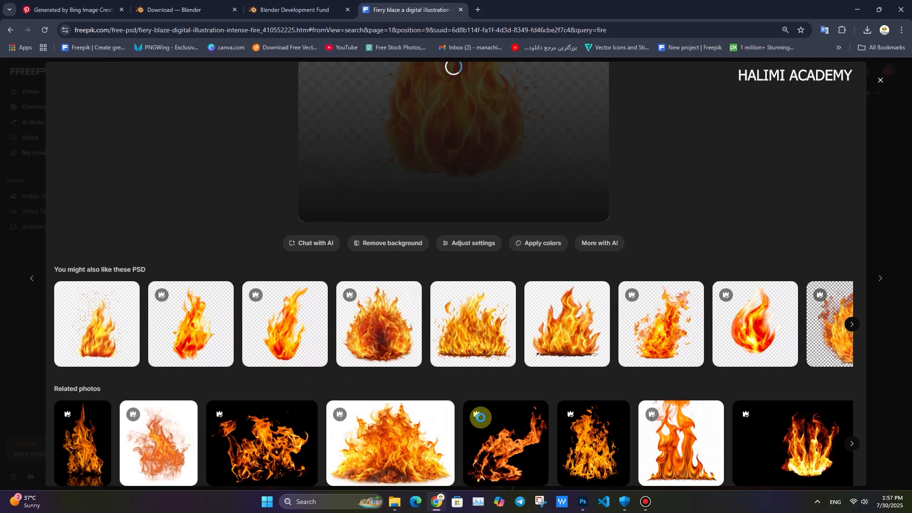
pyautogui.scroll(-3, 476, 413)
pyautogui.scroll(-7, 782, 304)
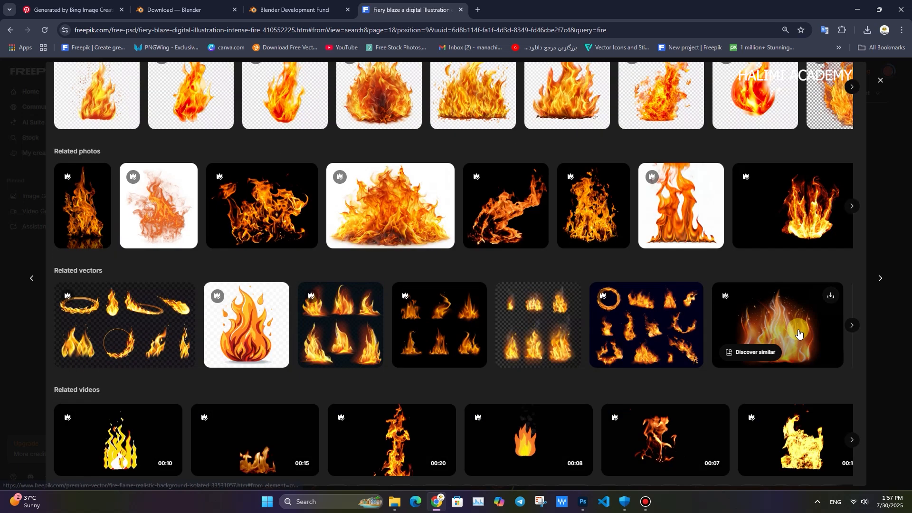
pyautogui.click(783, 292)
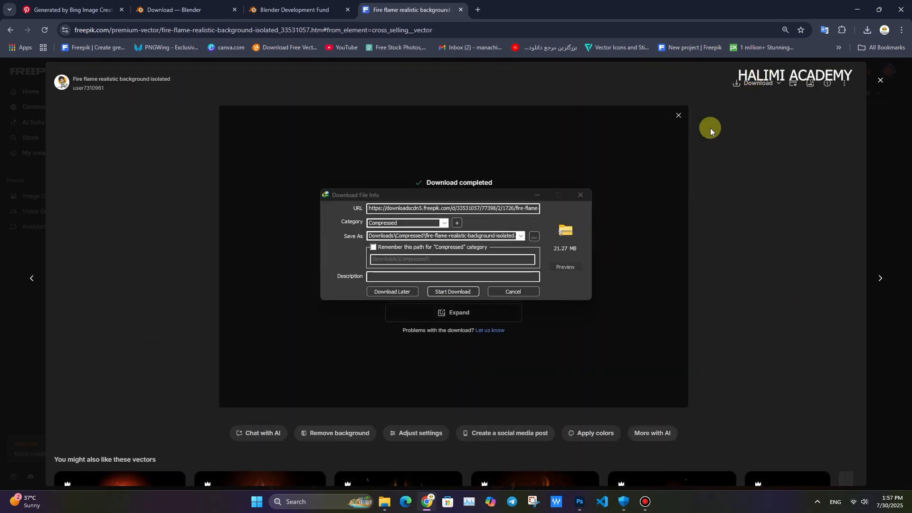
pyautogui.click(453, 293)
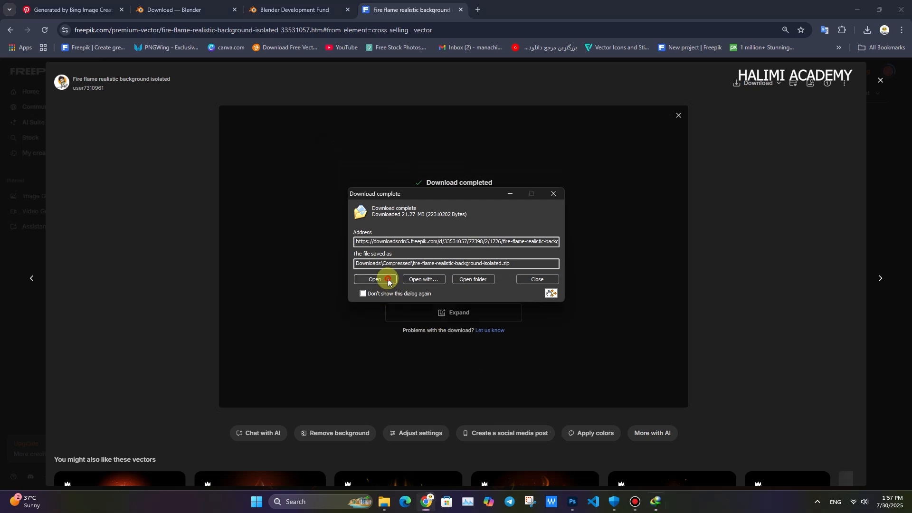
# - Open the Compressed downloads folder and extract the fire-flame-realistic-background-isolated archive to its default folder
pyautogui.click(386, 280)
pyautogui.click(202, 31)
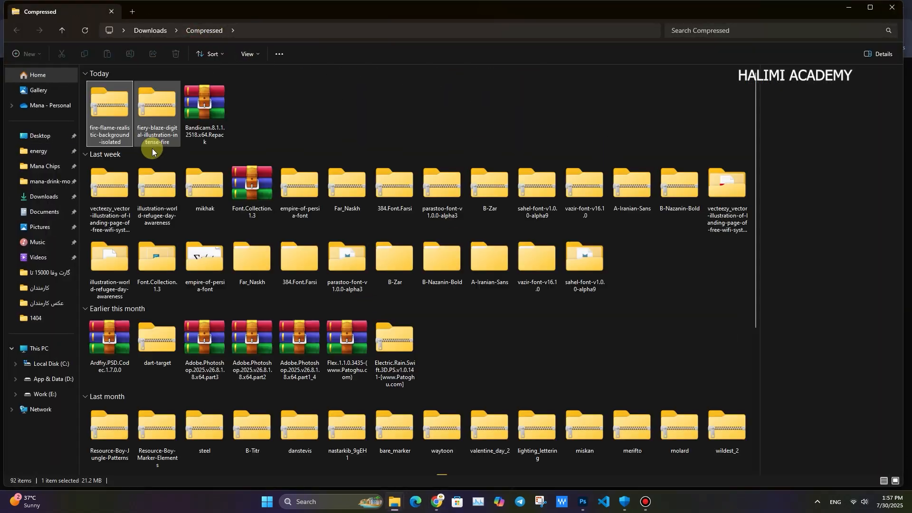
pyautogui.rightClick(112, 121)
pyautogui.click(150, 243)
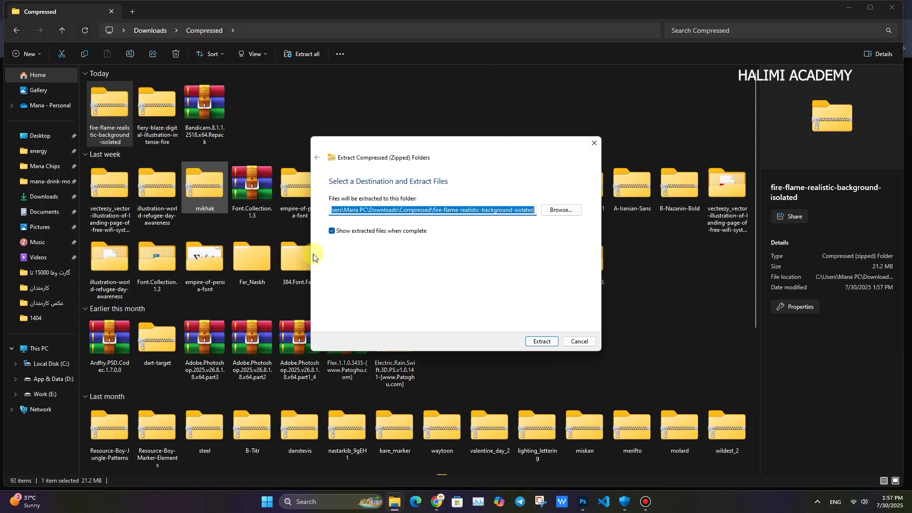
pyautogui.press('Return')
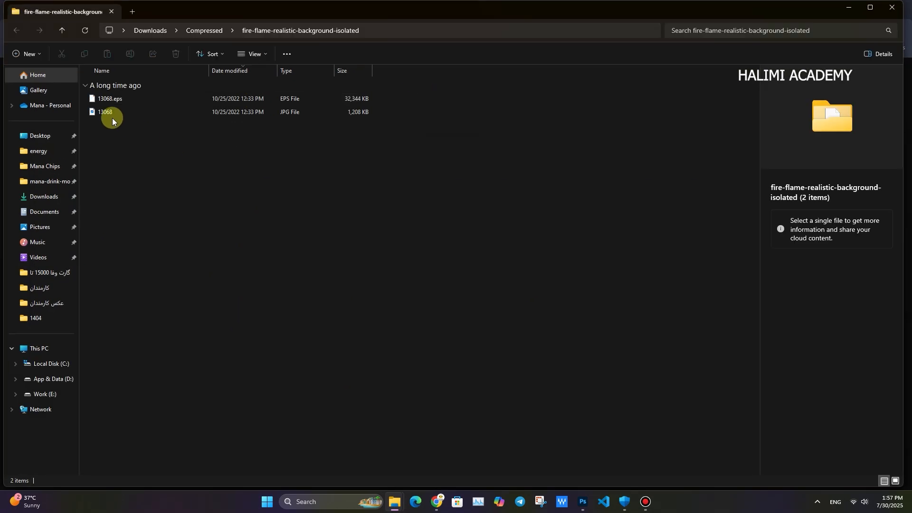
# - Place the extracted 13068 JPG flame image into the Photoshop poster
pyautogui.click(113, 115)
pyautogui.hotkey('alt', 'Tab')
pyautogui.moveTo(114, 116); pyautogui.dragTo(466, 316)
pyautogui.moveTo(575, 201); pyautogui.dragTo(340, 270)
pyautogui.press('shift')
pyautogui.hotkey('ctrl', 'z')
# - Rotate the placed flame image to -135°, scale it to about 25%, and position it at the can's base
pyautogui.moveTo(559, 195); pyautogui.dragTo(270, 293)
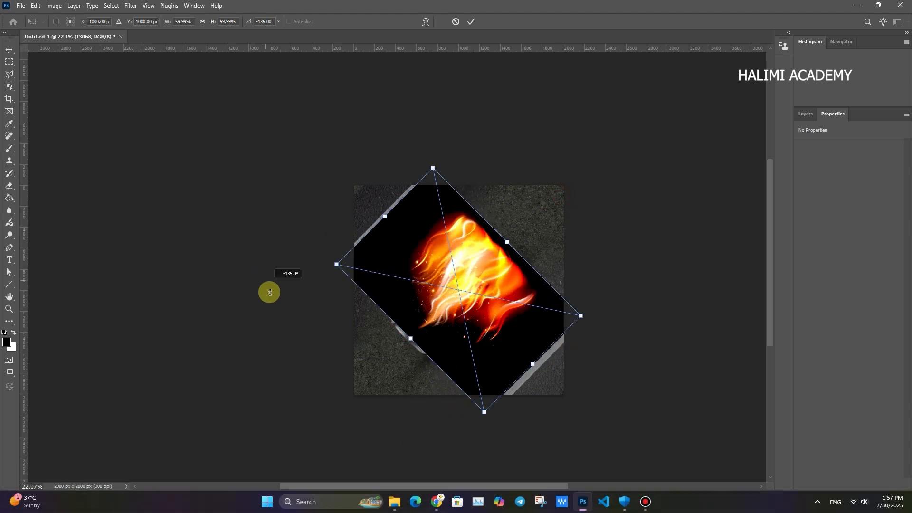
pyautogui.moveTo(430, 169); pyautogui.dragTo(455, 273)
pyautogui.moveTo(454, 353); pyautogui.dragTo(370, 365)
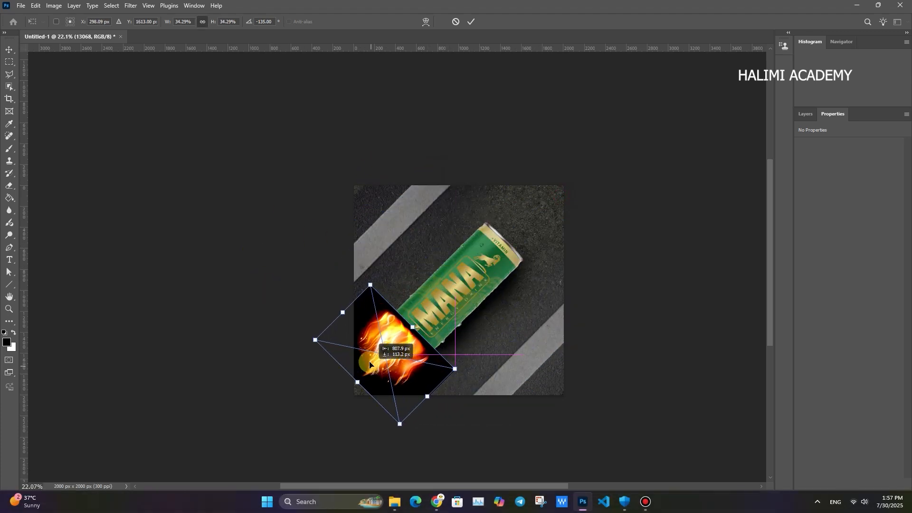
pyautogui.moveTo(368, 298); pyautogui.dragTo(374, 304)
pyautogui.moveTo(379, 350); pyautogui.dragTo(381, 361)
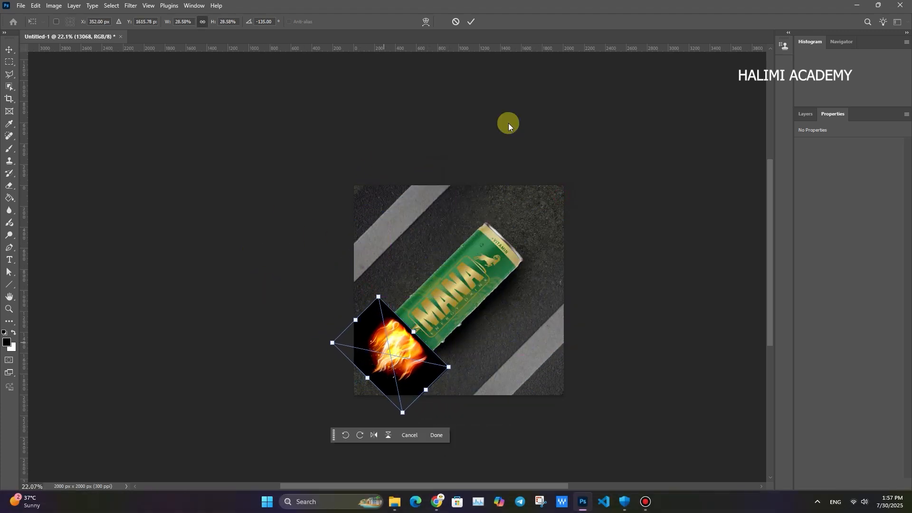
pyautogui.moveTo(354, 287); pyautogui.dragTo(427, 320)
pyautogui.moveTo(504, 257); pyautogui.dragTo(479, 272)
pyautogui.hotkey('ctrl', 'z')
pyautogui.hotkey('ctrl', 'z')
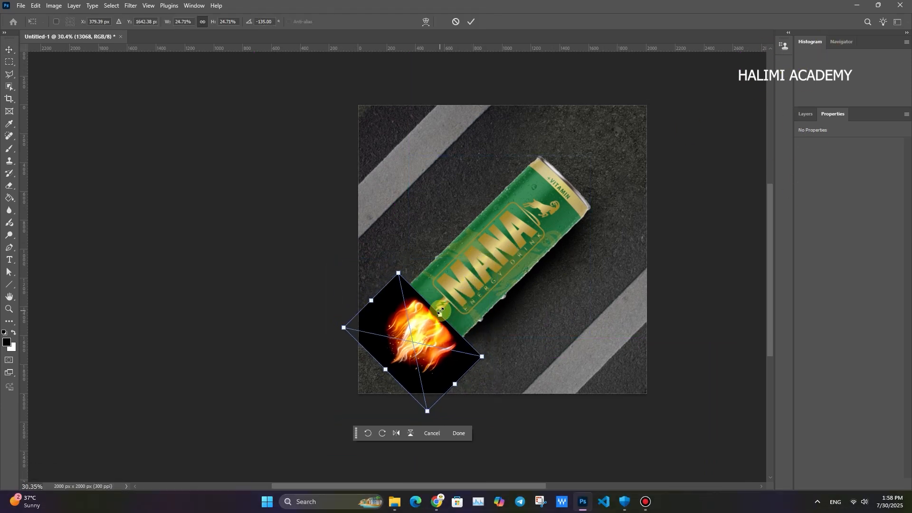
pyautogui.press('Return')
# - Set the 13068 flame layer's blend mode to Screen
pyautogui.click(809, 114)
pyautogui.click(814, 144)
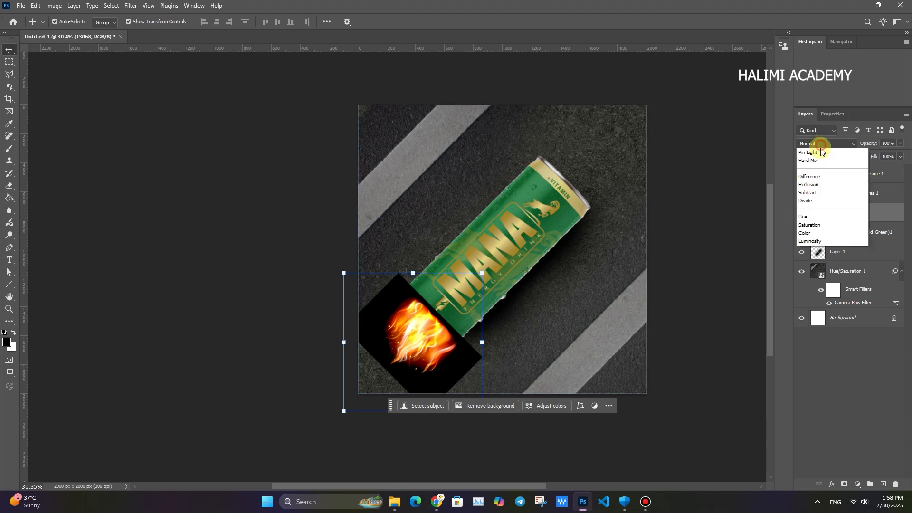
pyautogui.click(812, 234)
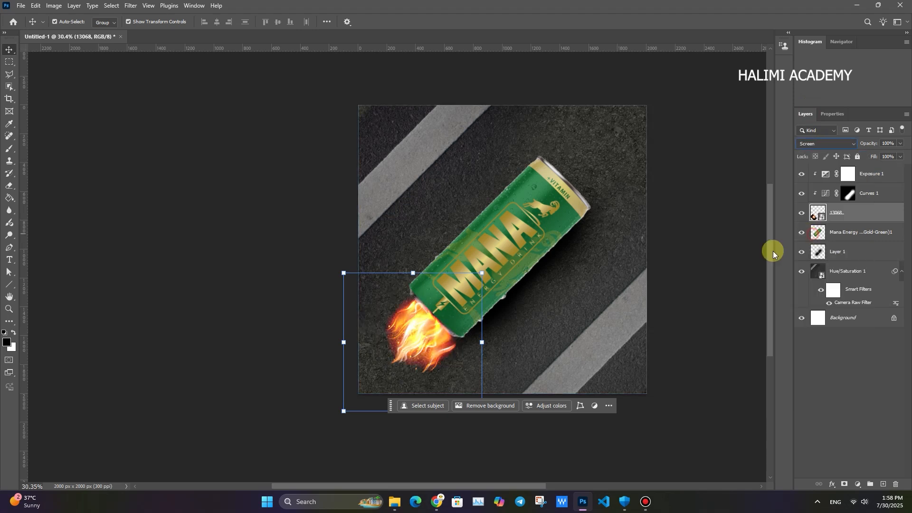
# - Place the 13068 flame layer beneath the can layer and nudge it closer to the can's base at 62% opacity
pyautogui.click(421, 340)
pyautogui.press('v')
pyautogui.click(823, 200)
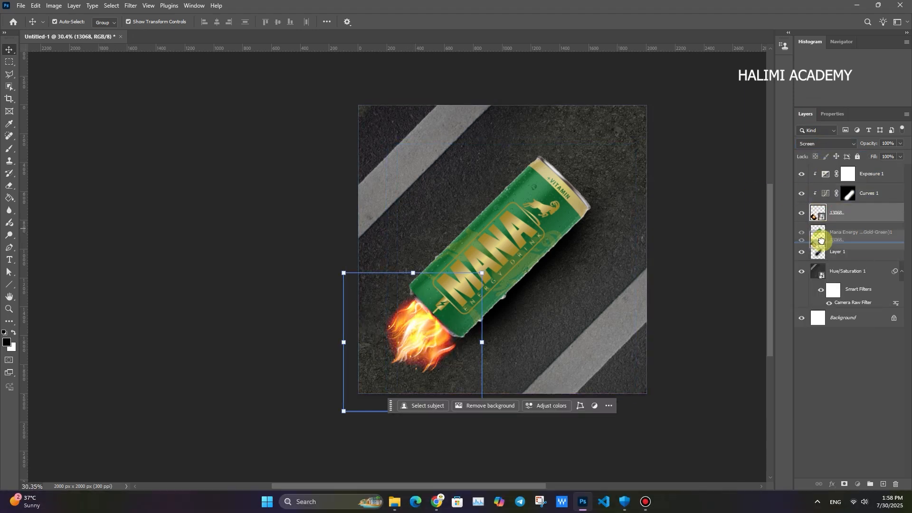
pyautogui.moveTo(822, 240); pyautogui.dragTo(821, 242)
pyautogui.click(477, 336)
pyautogui.moveTo(414, 349)
pyautogui.mouseDown()
pyautogui.moveTo(404, 348)
pyautogui.moveTo(411, 345)
pyautogui.mouseUp()
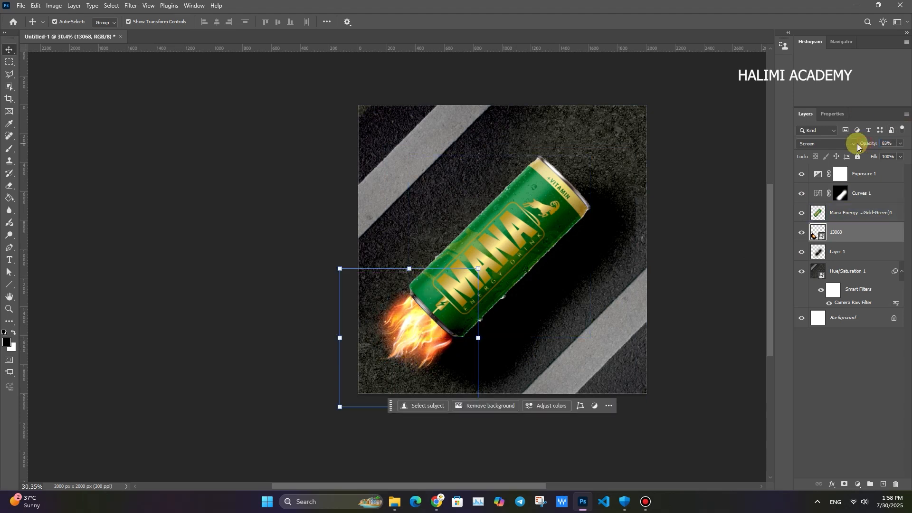
# - Extract the fiery-blaze-digital-illustration-intense-fire archive in the Compressed folder and open its PSD in Photoshop
pyautogui.moveTo(401, 506)
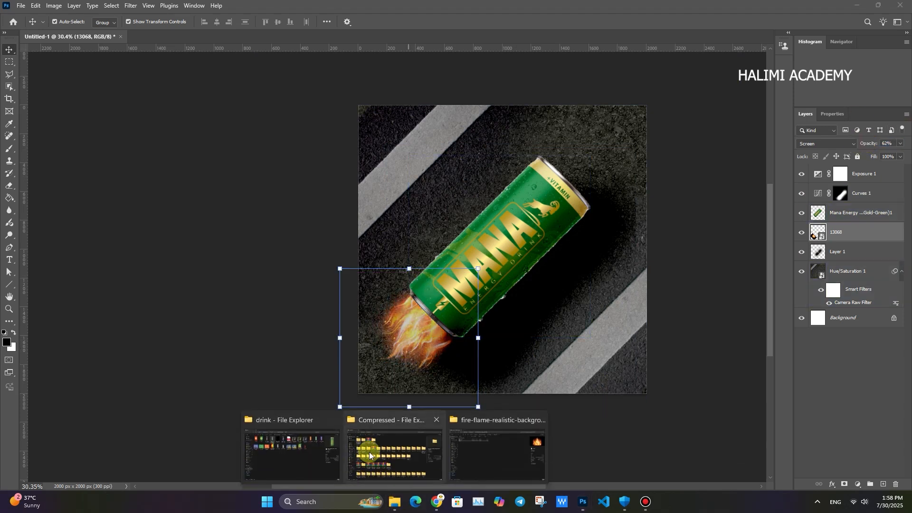
pyautogui.click(369, 452)
pyautogui.rightClick(160, 114)
pyautogui.click(190, 235)
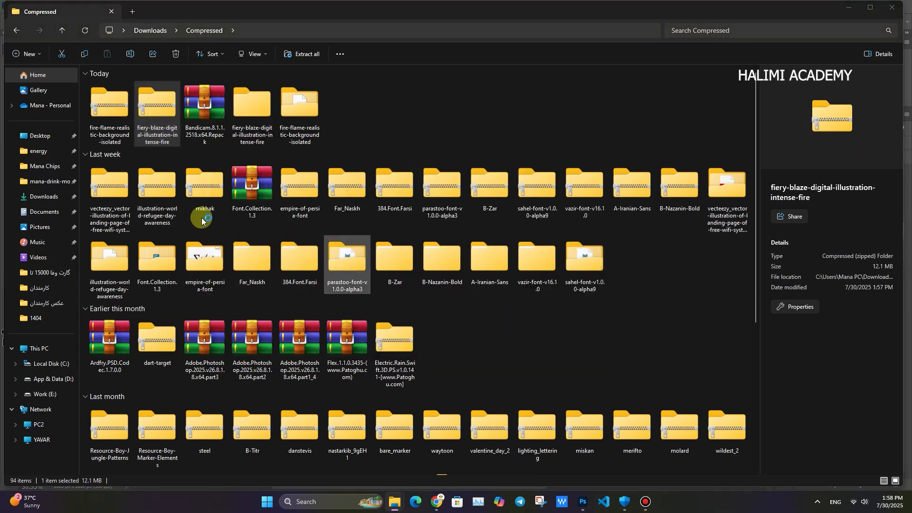
pyautogui.doubleClick(113, 112)
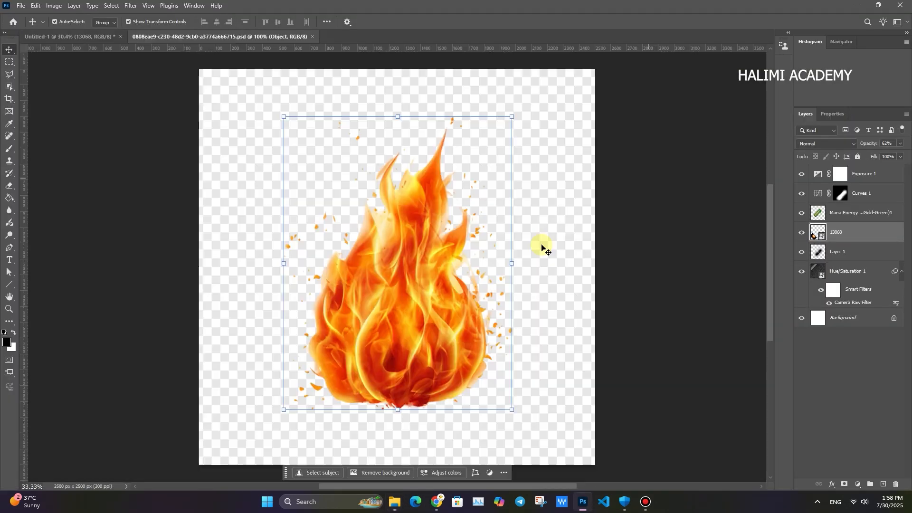
# - Copy the Object flame layer from the opened PSD into the Untitled-1 poster
pyautogui.moveTo(419, 286); pyautogui.dragTo(440, 257)
pyautogui.click(70, 34)
pyautogui.hotkey('ctrl', 'v')
# - Rotate the Object flame to -135°, scale it to about 33%, and place it against the can's base
pyautogui.moveTo(616, 104); pyautogui.dragTo(297, 205)
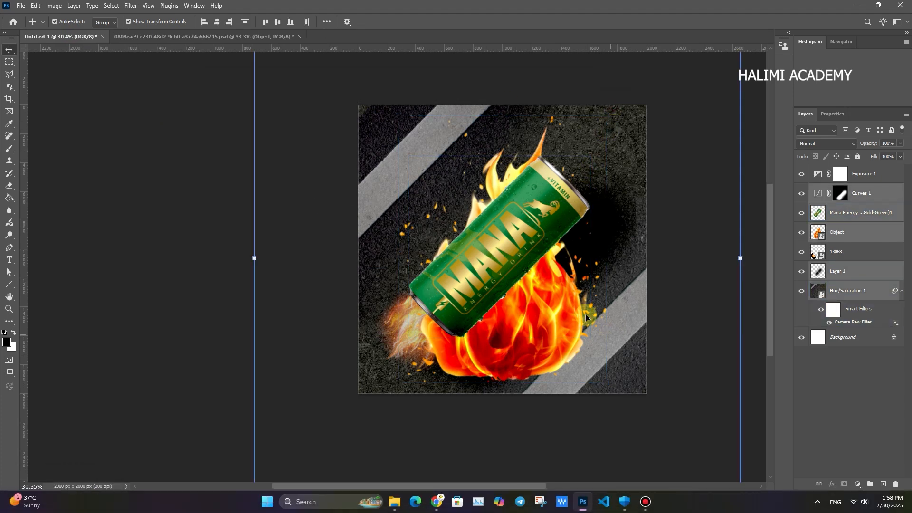
pyautogui.click(549, 319)
pyautogui.moveTo(561, 102); pyautogui.dragTo(373, 302)
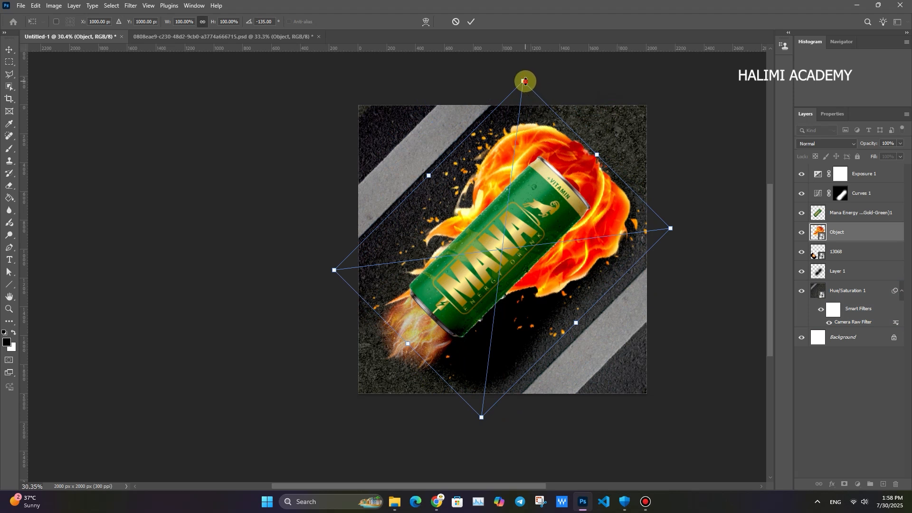
pyautogui.moveTo(525, 81); pyautogui.dragTo(496, 305)
pyautogui.moveTo(506, 340); pyautogui.dragTo(427, 330)
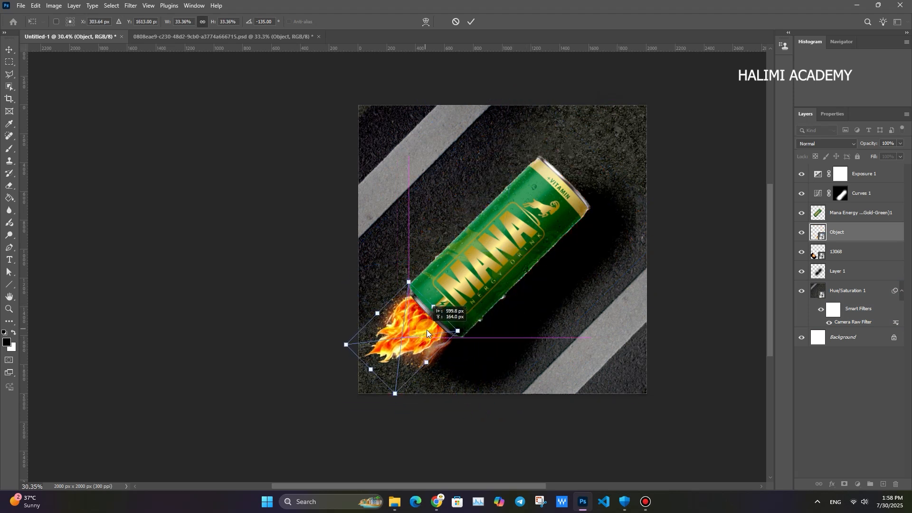
pyautogui.click(471, 22)
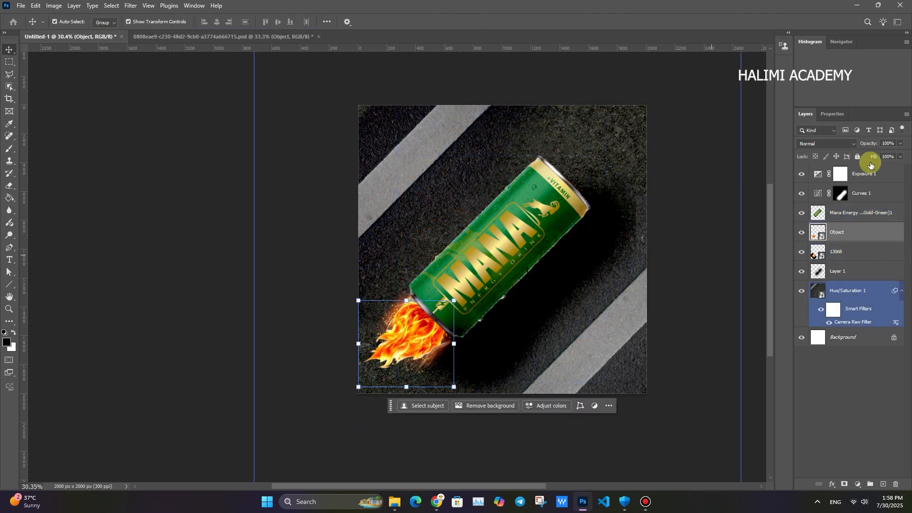
# - Set the Object flame layer's opacity to 72%
pyautogui.hotkey('ctrl', 'space')
pyautogui.moveTo(389, 331); pyautogui.dragTo(408, 348)
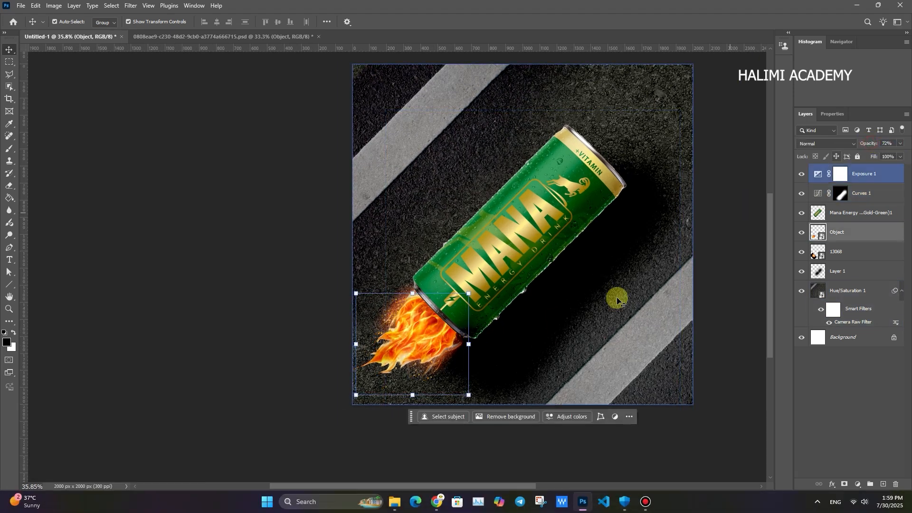
pyautogui.hotkey('ctrl', 'space')
pyautogui.moveTo(580, 296); pyautogui.dragTo(567, 304)
# - Lock the Curves 1 adjustment layer
pyautogui.click(550, 314)
pyautogui.click(862, 174)
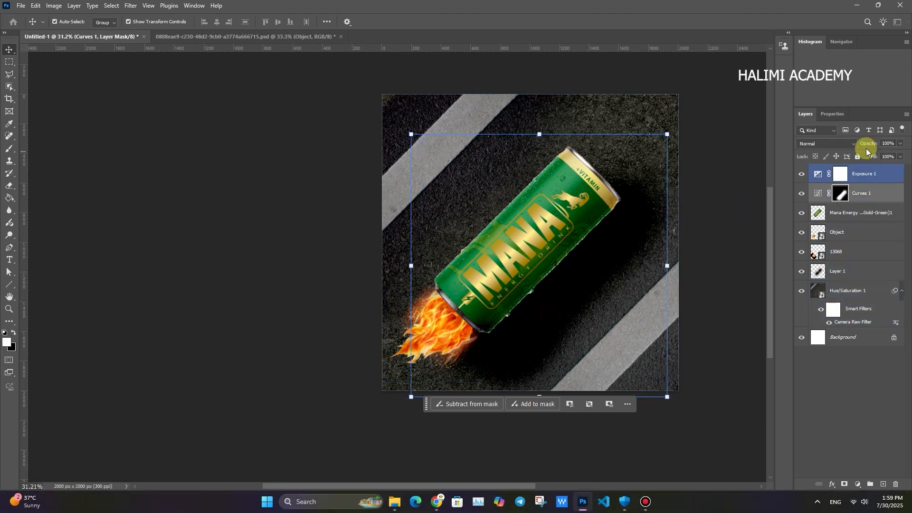
pyautogui.click(716, 332)
pyautogui.click(860, 198)
pyautogui.click(858, 156)
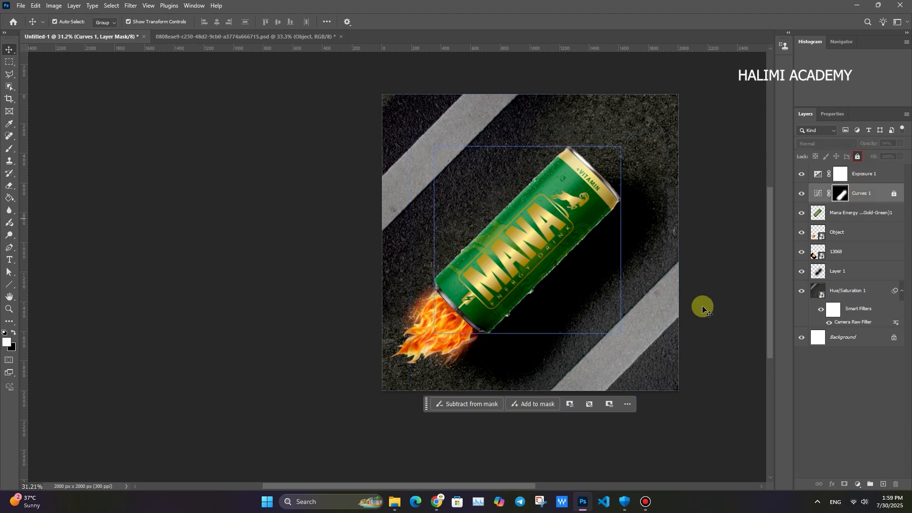
# - Lower the opacity of the can's shadow on Layer 1 to 61%
pyautogui.click(520, 343)
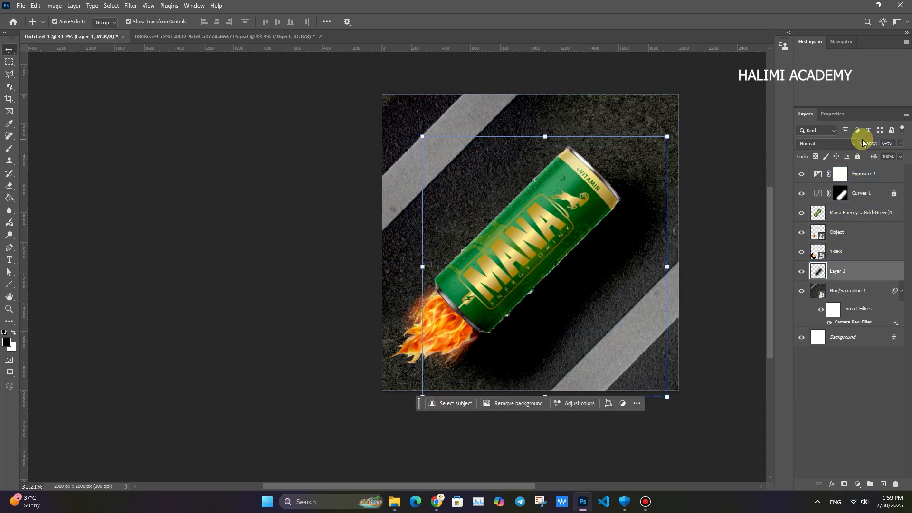
pyautogui.click(802, 279)
# - Unlock the Curves 1 layer and toggle its visibility to compare its effect on the poster
pyautogui.click(806, 192)
pyautogui.click(806, 192)
pyautogui.click(806, 193)
pyautogui.click(806, 193)
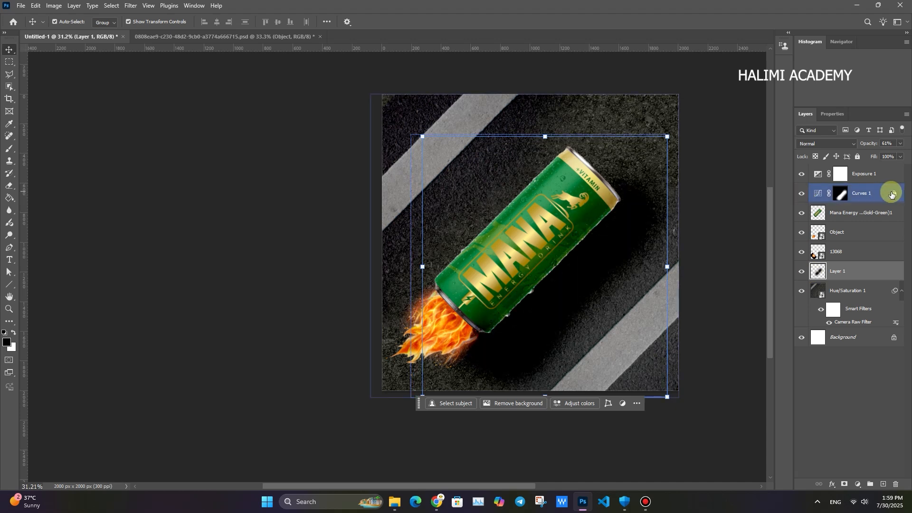
pyautogui.click(806, 194)
pyautogui.click(814, 302)
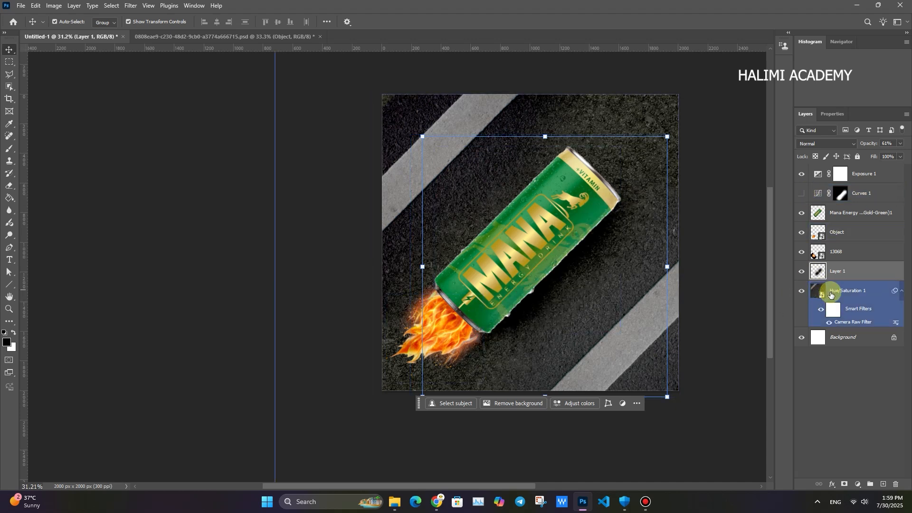
pyautogui.click(804, 193)
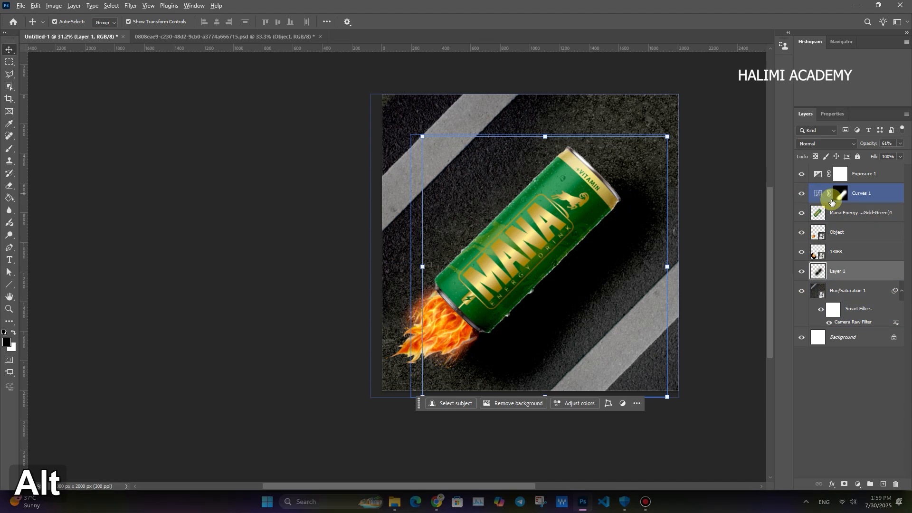
# - Clip the Curves 1 and Exposure 1 adjustment layers to the can layer and compare the exposure effect
pyautogui.keyDown('alt'); pyautogui.click(834, 203); pyautogui.keyUp('alt')
pyautogui.keyDown('alt'); pyautogui.click(829, 181); pyautogui.keyUp('alt')
pyautogui.click(803, 174)
pyautogui.click(803, 174)
# - Compare the can's shadow layer on and off and fine-tune its opacity
pyautogui.click(804, 272)
pyautogui.click(803, 271)
pyautogui.moveTo(865, 143)
pyautogui.mouseDown()
pyautogui.moveTo(911, 140)
pyautogui.moveTo(861, 144)
pyautogui.mouseUp()
pyautogui.moveTo(586, 295); pyautogui.dragTo(540, 298)
pyautogui.click(543, 294)
pyautogui.click(461, 325)
# - Add the white text "ENERGY DRINK" directly above the asphalt layer, beside the can
pyautogui.click(663, 212)
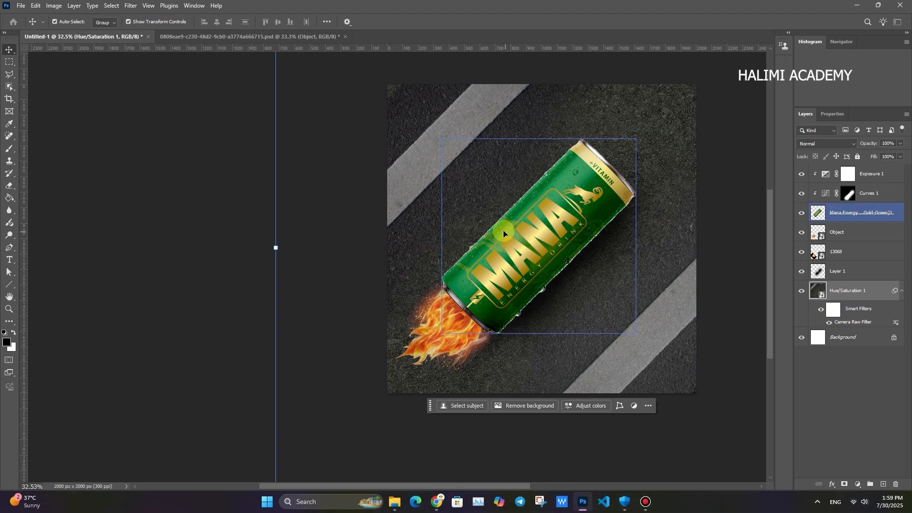
pyautogui.press('t')
pyautogui.click(485, 222)
pyautogui.write('E')
pyautogui.press('Tab')
pyautogui.press('capslock')
pyautogui.write('ENERGY DR')
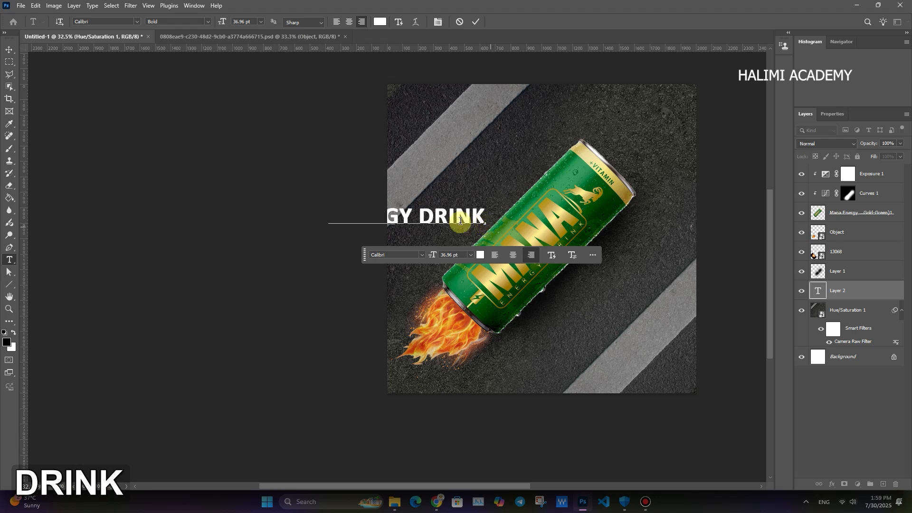
pyautogui.write('INK')
# - Split the word DRINK off from the ENERGY text into its own text layer over the can
pyautogui.moveTo(413, 217); pyautogui.dragTo(485, 218)
pyautogui.hotkey('ctrl', 'x')
pyautogui.click(473, 22)
pyautogui.click(574, 276)
pyautogui.hotkey('ctrl', 'v')
pyautogui.click(475, 22)
# - Rotate the ENERGY text to -45°, enlarge it to about 139%, and place it along the can's upper-left side
pyautogui.press('v')
pyautogui.click(448, 215)
pyautogui.moveTo(485, 205); pyautogui.dragTo(437, 163)
pyautogui.hotkey('ctrl', 'z')
pyautogui.moveTo(501, 184); pyautogui.dragTo(452, 165)
pyautogui.moveTo(451, 198); pyautogui.dragTo(519, 108)
pyautogui.moveTo(502, 193); pyautogui.dragTo(483, 212)
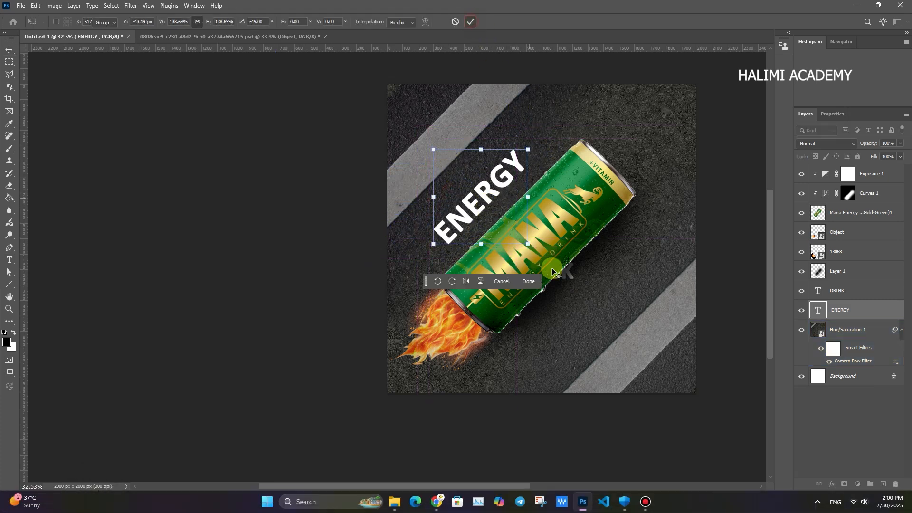
pyautogui.click(658, 236)
# - Try to move the DRINK text off the can
pyautogui.click(569, 275)
pyautogui.click(818, 292)
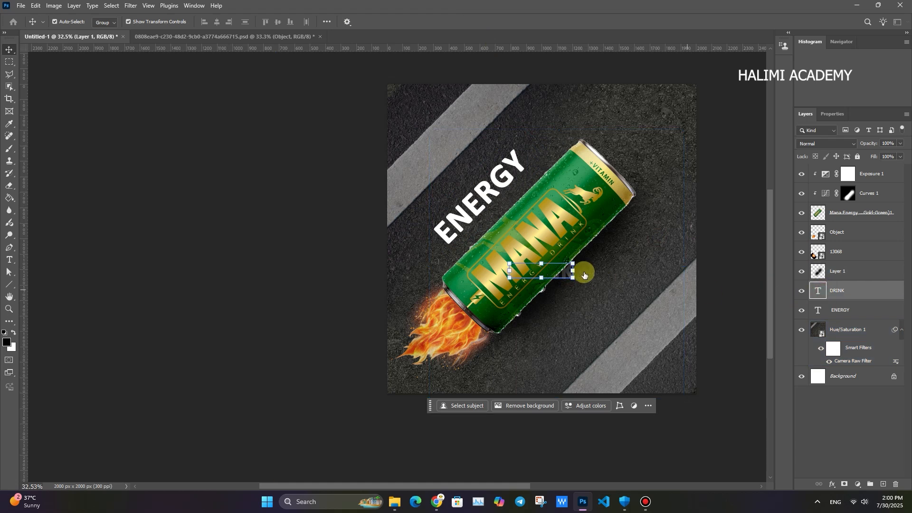
pyautogui.press('v')
pyautogui.moveTo(565, 277); pyautogui.dragTo(609, 297)
pyautogui.hotkey('ctrl', 'z')
# - Lock the can's shadow on Layer 1 and select the DRINK text layer
pyautogui.moveTo(866, 142); pyautogui.dragTo(858, 161)
pyautogui.click(857, 157)
pyautogui.click(595, 283)
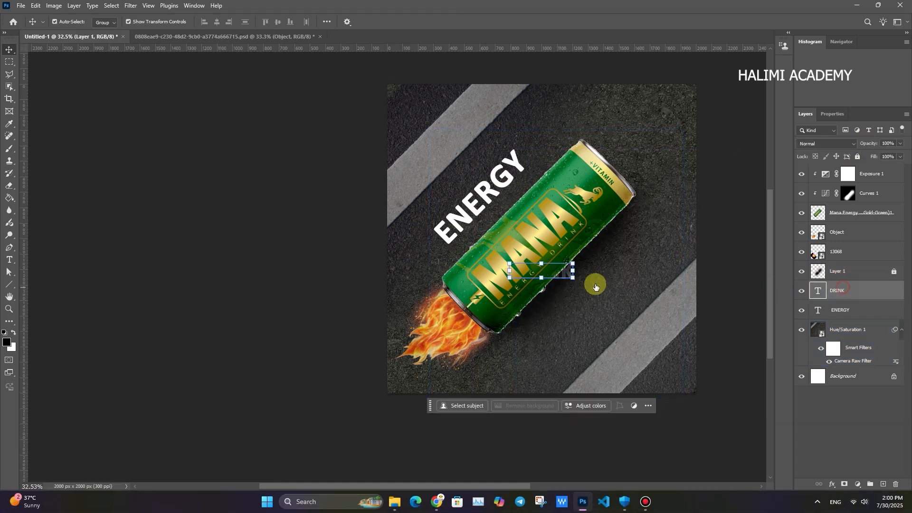
# - Rotate the DRINK text to -45°, enlarge it to about 217% by 230%, and place it along the can's lower-right side
pyautogui.moveTo(576, 271); pyautogui.dragTo(623, 272)
pyautogui.moveTo(630, 226); pyautogui.dragTo(583, 195)
pyautogui.moveTo(599, 246); pyautogui.dragTo(643, 227)
pyautogui.moveTo(606, 254); pyautogui.dragTo(604, 266)
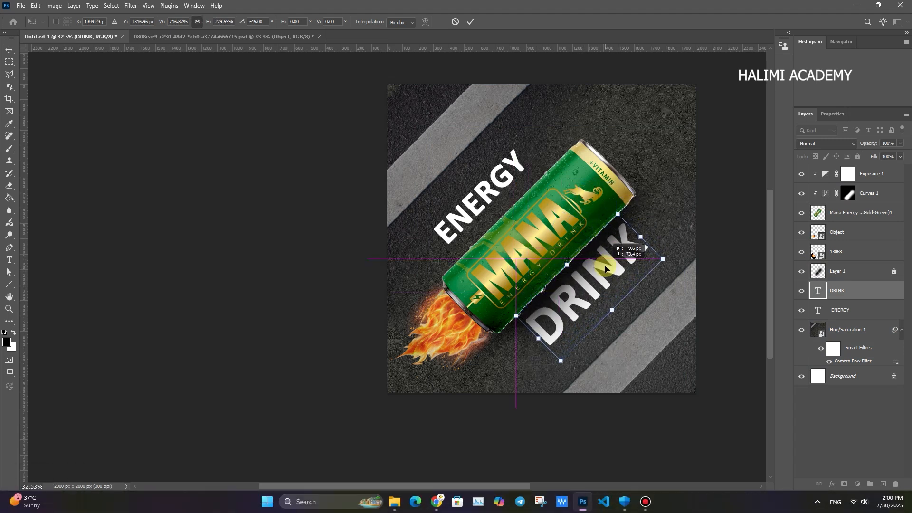
pyautogui.click(470, 22)
# - Enlarge the ENERGY text to about 67.87 pt and align it along the can's upper-left side
pyautogui.moveTo(489, 182); pyautogui.dragTo(501, 171)
pyautogui.moveTo(503, 138); pyautogui.dragTo(522, 75)
pyautogui.moveTo(465, 191); pyautogui.dragTo(418, 230)
pyautogui.moveTo(495, 142); pyautogui.dragTo(493, 199)
pyautogui.click(470, 22)
pyautogui.moveTo(527, 164); pyautogui.dragTo(503, 168)
pyautogui.keyDown('ctrl'); pyautogui.click(483, 155); pyautogui.keyUp('ctrl')
pyautogui.moveTo(504, 209); pyautogui.dragTo(513, 209)
# - Set the DRINK text layer's blend mode to Overlay
pyautogui.click(617, 275)
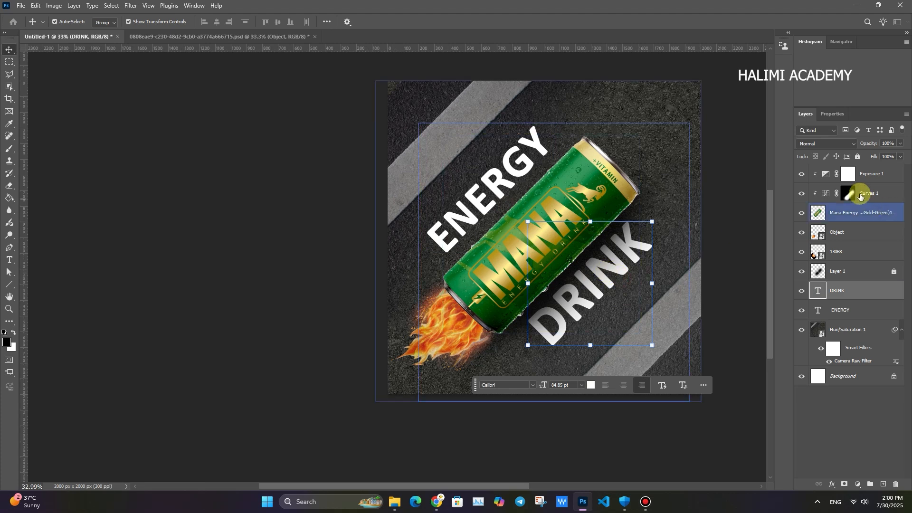
pyautogui.click(826, 143)
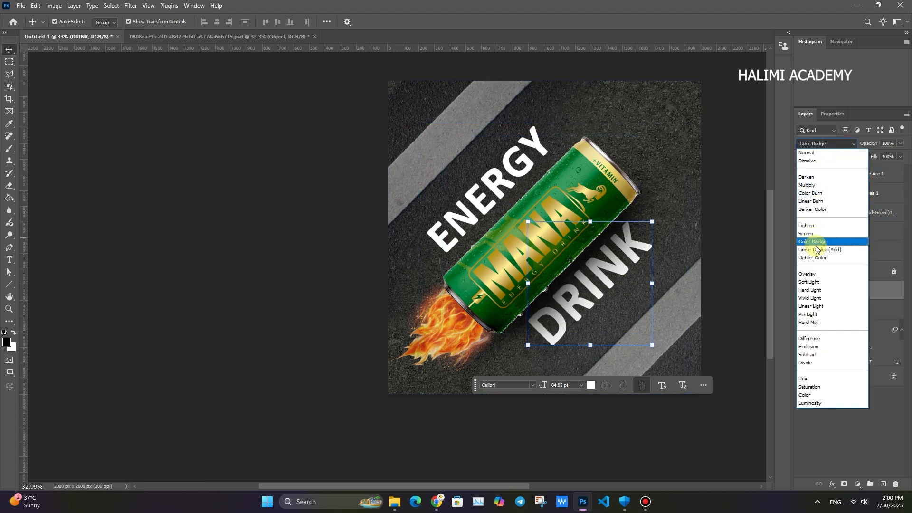
pyautogui.click(813, 274)
# - Try Color Dodge on the ENERGY text layer, and settle on the Overlay blend mode
pyautogui.click(503, 169)
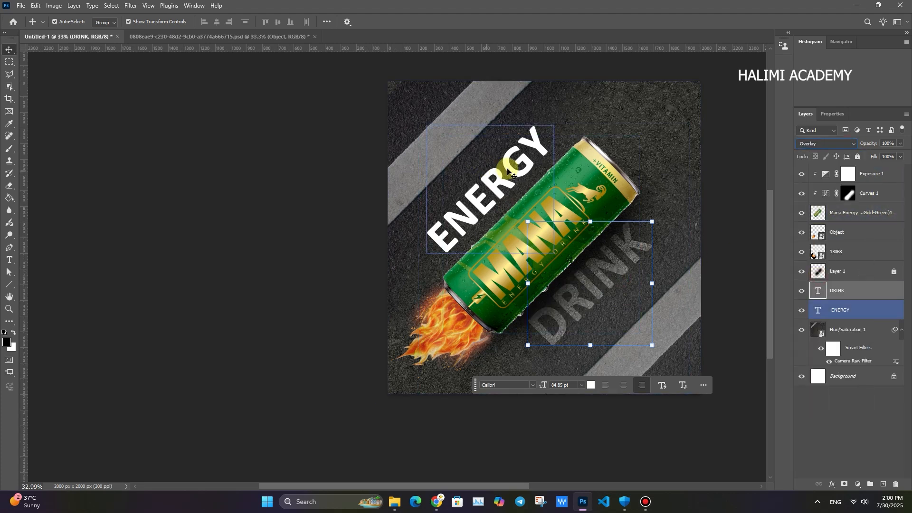
pyautogui.click(822, 143)
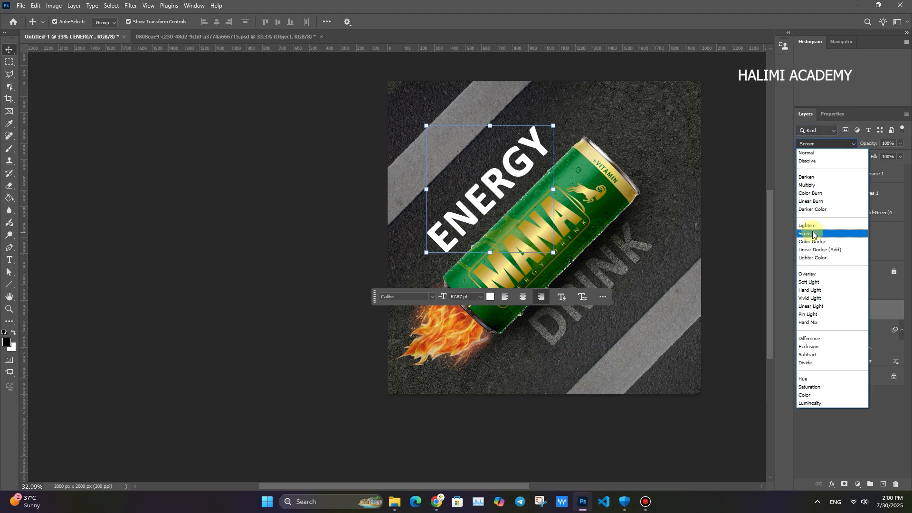
pyautogui.click(812, 241)
pyautogui.click(836, 141)
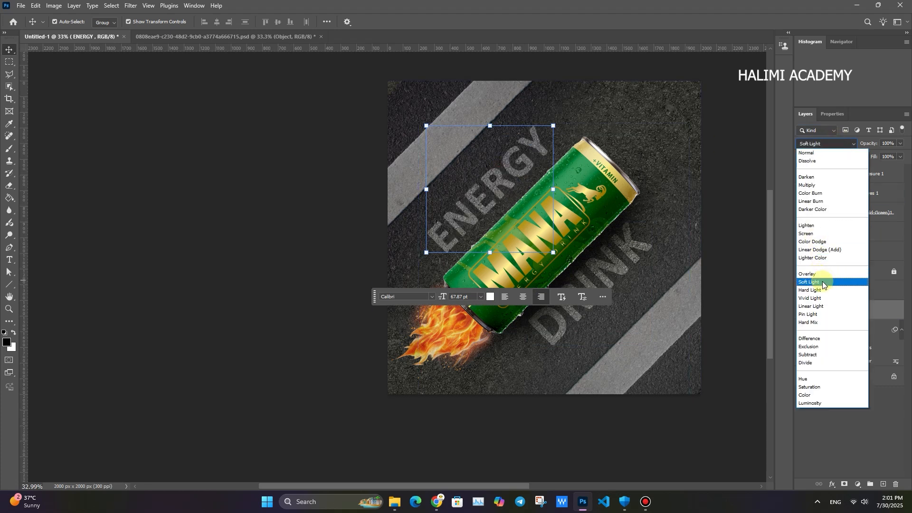
pyautogui.click(822, 274)
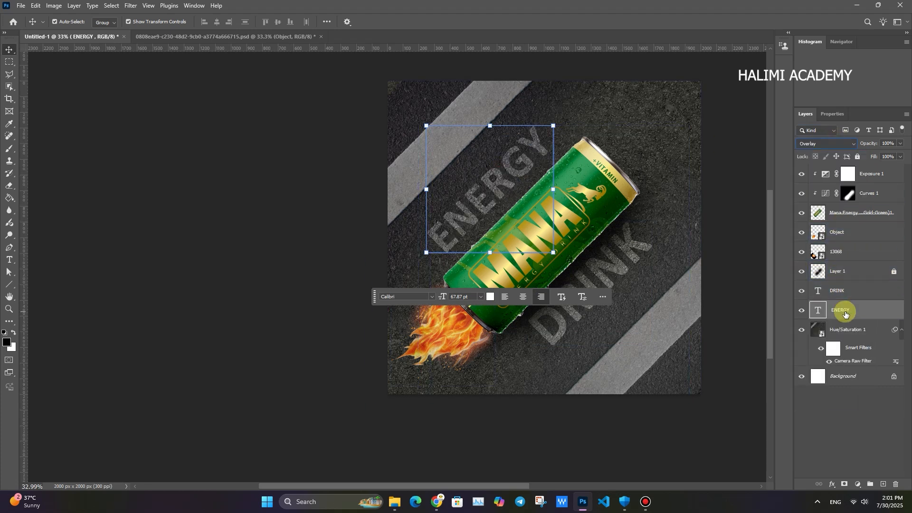
# - Duplicate the ENERGY and DRINK text layers to strengthen the overlay effect, and select the ENERGY copy
pyautogui.keyDown('shift'); pyautogui.click(837, 292); pyautogui.keyUp('shift')
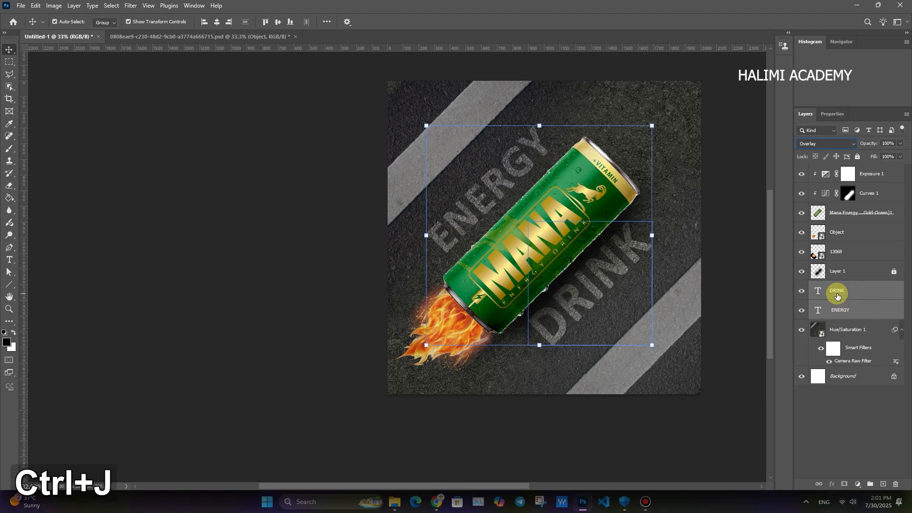
pyautogui.hotkey('ctrl', 'j')
pyautogui.click(731, 294)
pyautogui.hotkey('ctrl', 'space')
pyautogui.moveTo(542, 235)
pyautogui.mouseDown()
pyautogui.moveTo(558, 236)
pyautogui.moveTo(539, 238)
pyautogui.mouseUp()
pyautogui.click(522, 176)
pyautogui.hotkey('ctrl', 'space')
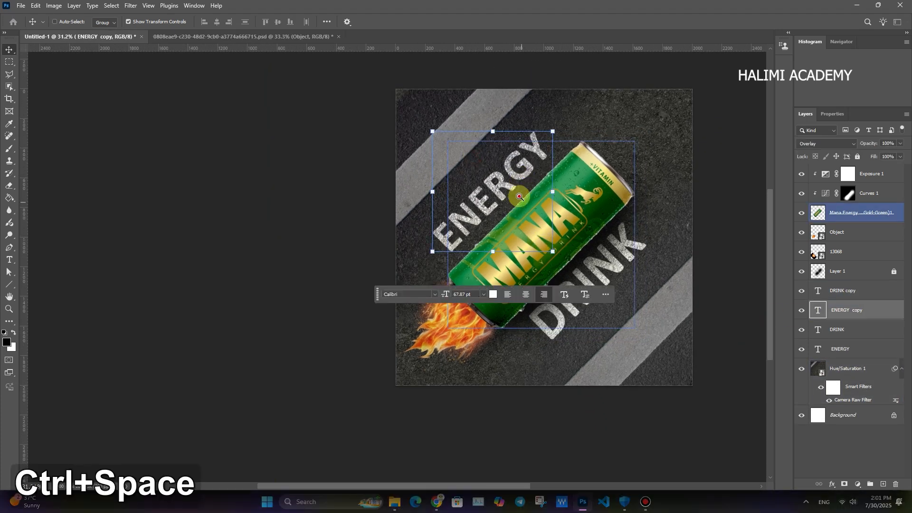
# - Merge the ENERGY copy and DRINK copy text layers into a single layer
pyautogui.moveTo(521, 195); pyautogui.dragTo(541, 199)
pyautogui.moveTo(566, 255); pyautogui.dragTo(548, 257)
pyautogui.click(534, 311)
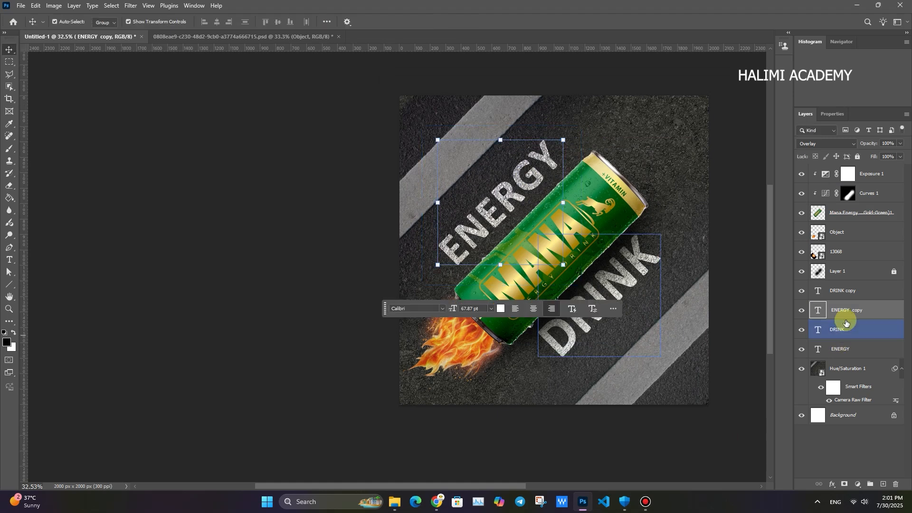
pyautogui.keyDown('shift'); pyautogui.click(840, 290); pyautogui.keyUp('shift')
pyautogui.hotkey('ctrl', 'e')
pyautogui.hotkey('ctrl', 'j')
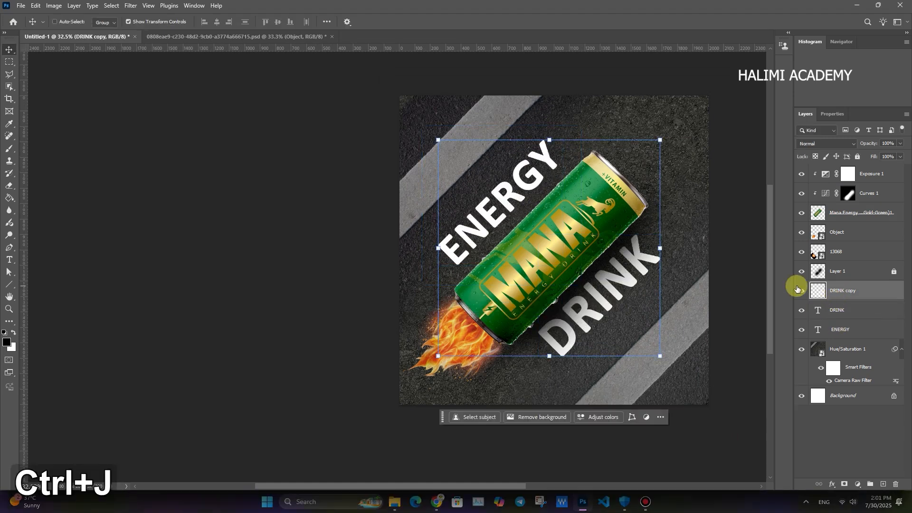
pyautogui.hotkey('ctrl', 'z')
# - Compare the merged text layer on and off, and set its blend mode to Overlay
pyautogui.click(802, 291)
pyautogui.click(802, 291)
pyautogui.click(827, 143)
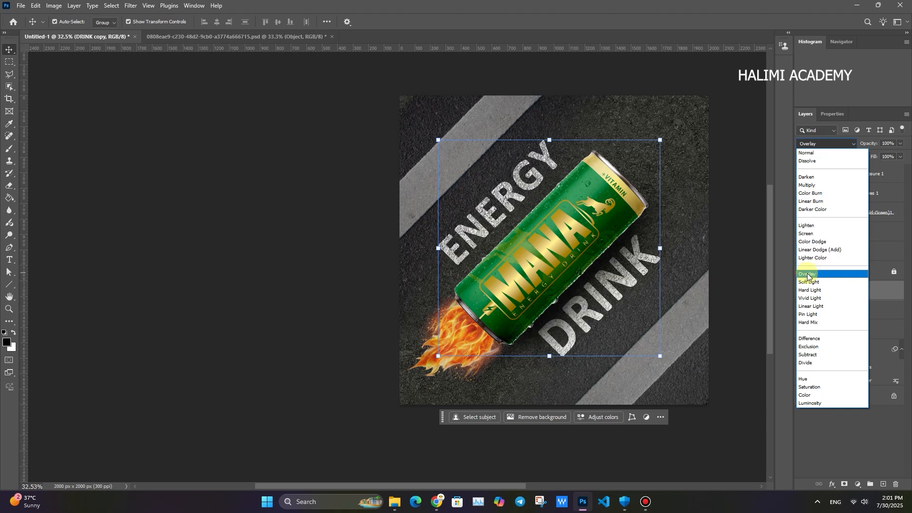
pyautogui.click(807, 274)
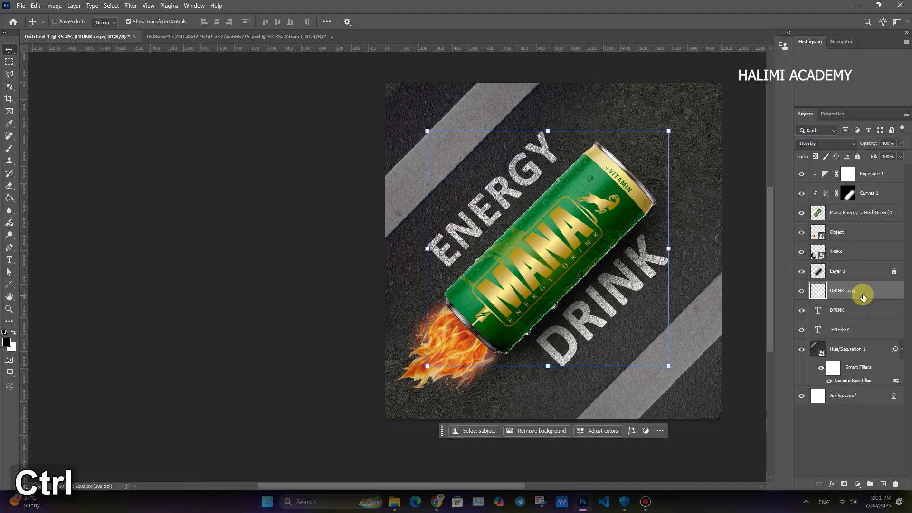
# - Duplicate the merged text layer, lower the duplicate's opacity to 67%, and select the original DRINK text layer
pyautogui.hotkey('ctrl', 'j')
pyautogui.moveTo(873, 144); pyautogui.dragTo(857, 143)
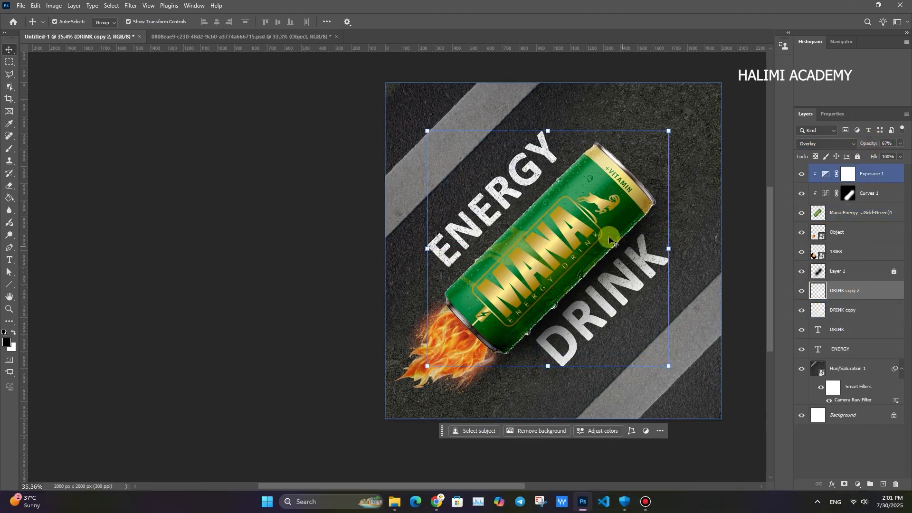
pyautogui.hotkey('ctrl', 'space')
pyautogui.moveTo(618, 249); pyautogui.dragTo(596, 247)
pyautogui.keyDown('ctrl'); pyautogui.click(613, 261); pyautogui.keyUp('ctrl')
# - Switch to the Freepik site in the browser, close the open image preview, and search for GRENN LIGHT
pyautogui.click(437, 504)
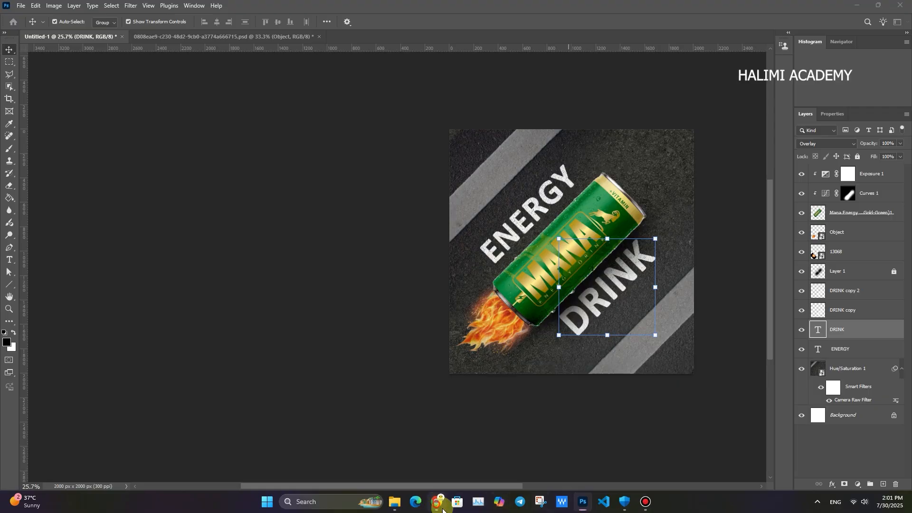
pyautogui.click(678, 115)
pyautogui.click(881, 81)
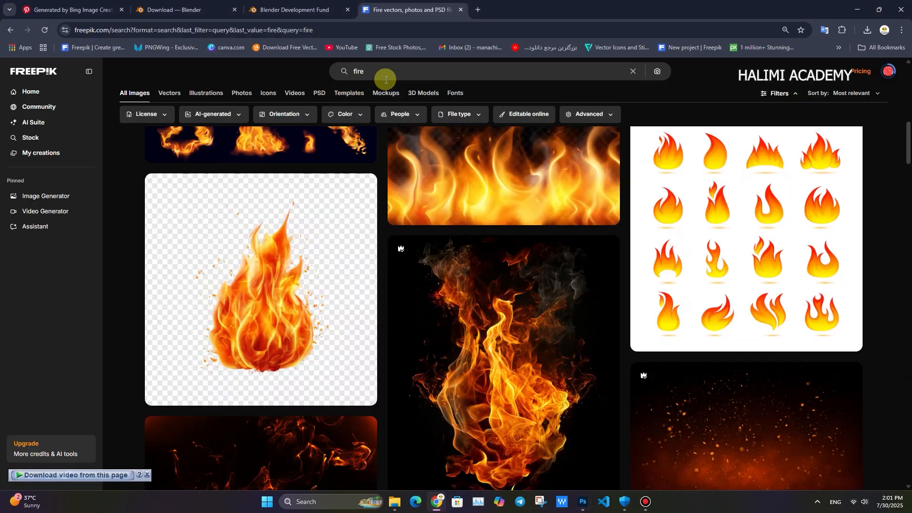
pyautogui.write('GRENN ')
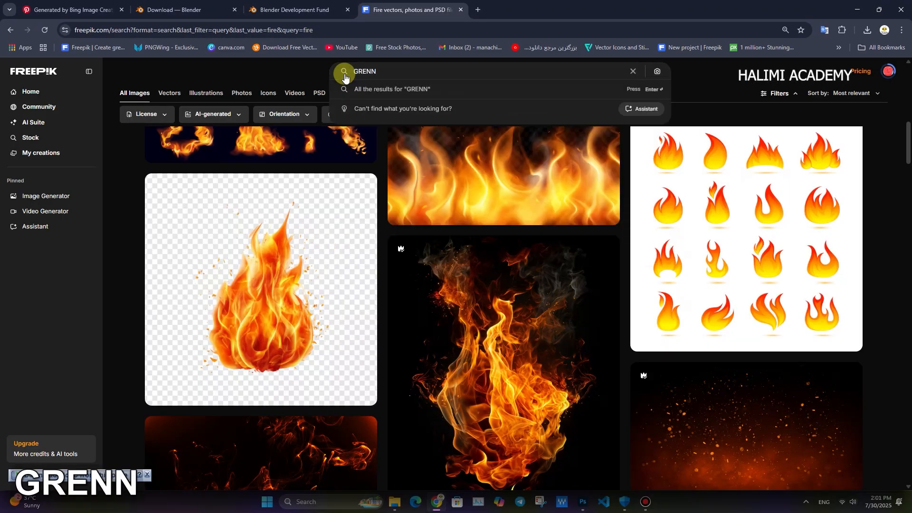
pyautogui.write('LIGHT')
pyautogui.press('Return')
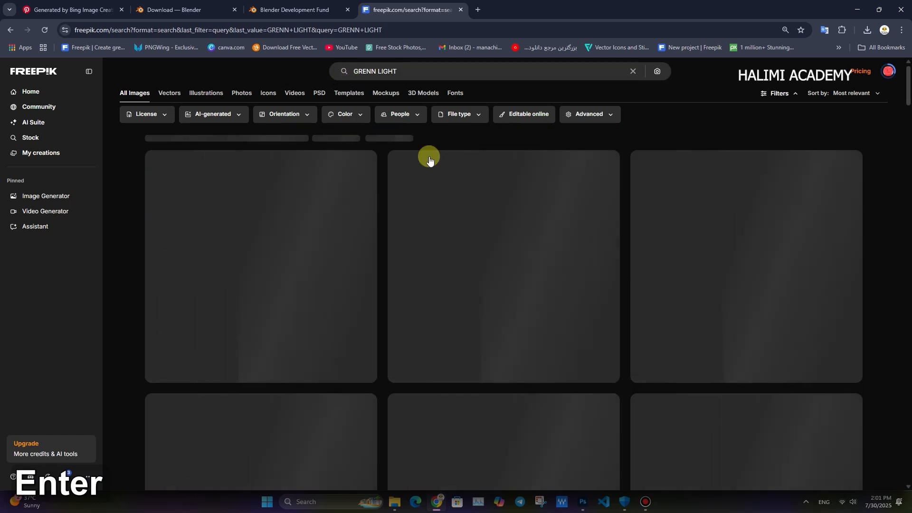
# - Open the Abstract gradient neon lights image from the results and download it
pyautogui.click(366, 370)
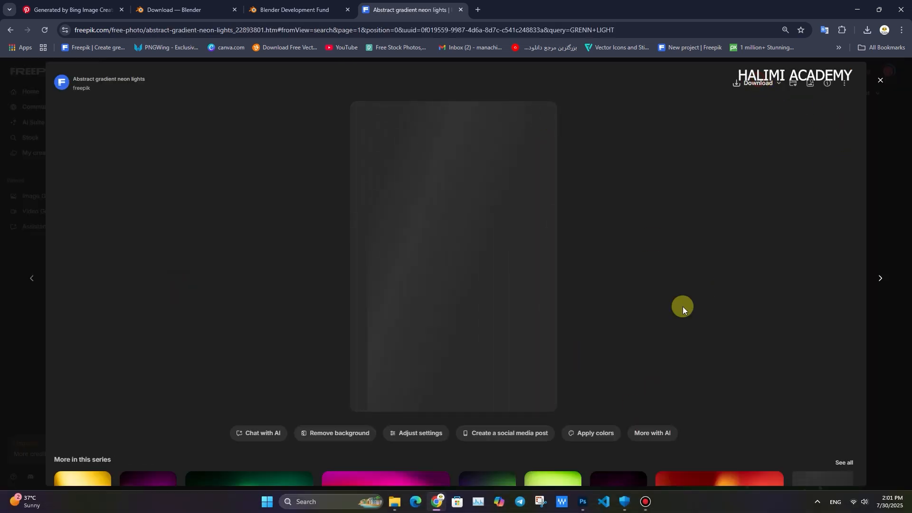
pyautogui.scroll(-3, 615, 422)
pyautogui.scroll(3, 616, 422)
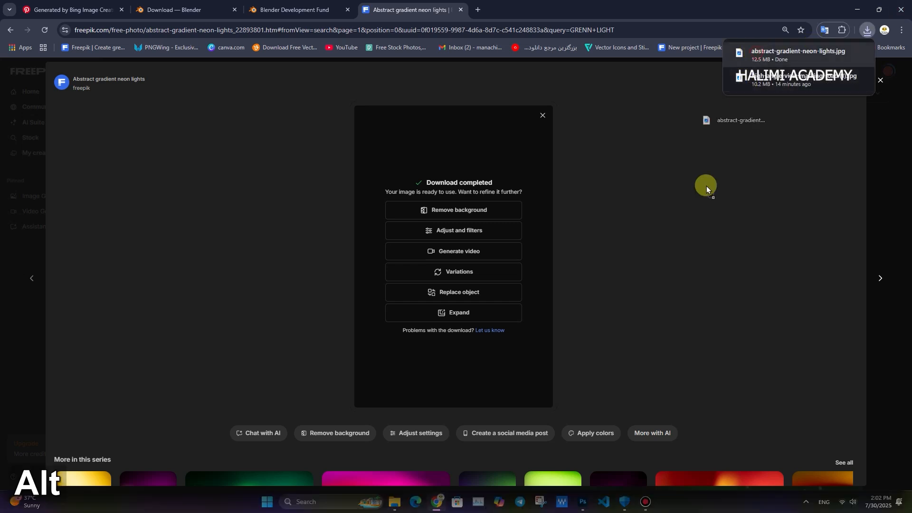
# - Place the downloaded abstract-gradient-neon-lights image in the Photoshop poster, scaled and rotated so its green glow covers the upper-right corner
pyautogui.hotkey('alt', 'Tab')
pyautogui.moveTo(650, 279); pyautogui.dragTo(529, 263)
pyautogui.moveTo(660, 120); pyautogui.dragTo(613, 371)
pyautogui.moveTo(642, 243); pyautogui.dragTo(592, 242)
pyautogui.hotkey('ctrl', 'space')
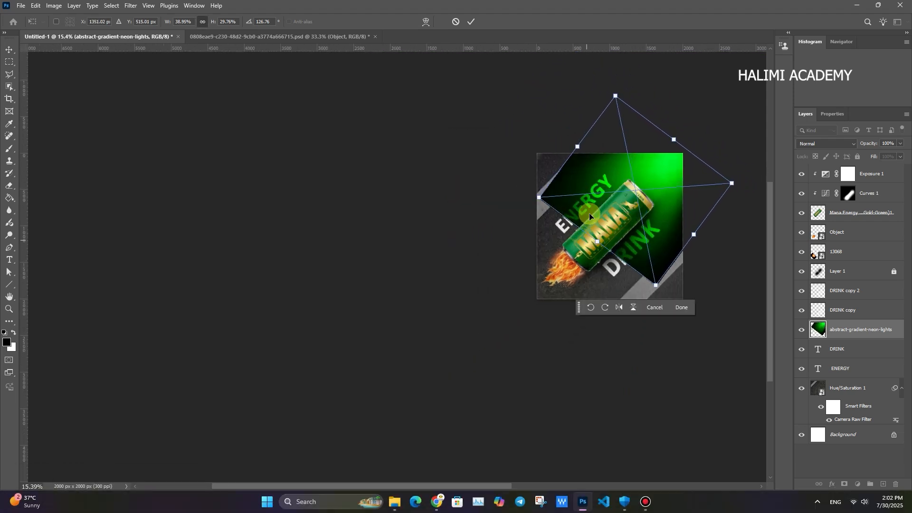
pyautogui.hotkey('ctrl', 'space')
pyautogui.moveTo(637, 207); pyautogui.dragTo(601, 218)
pyautogui.moveTo(629, 182); pyautogui.dragTo(644, 174)
# - Set the neon lights layer's blend mode to Screen and its opacity to 64%
pyautogui.click(841, 142)
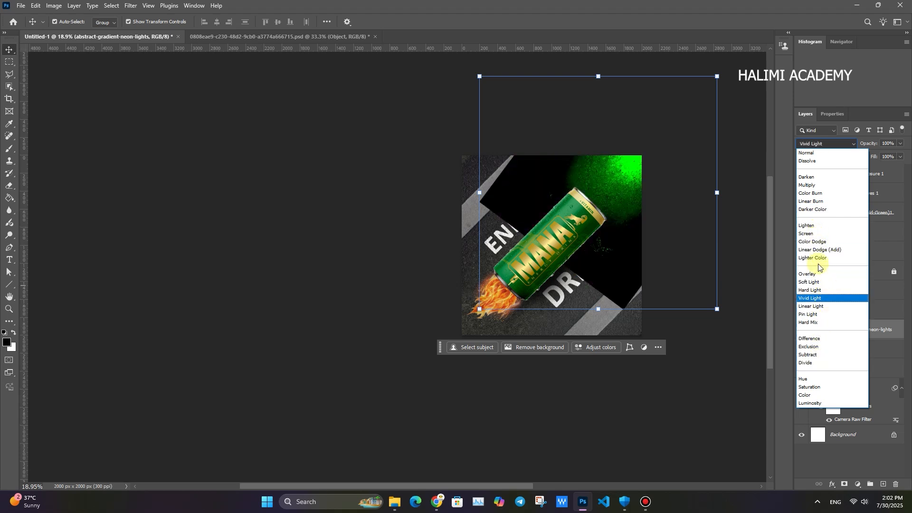
pyautogui.click(815, 234)
pyautogui.moveTo(864, 144); pyautogui.dragTo(858, 144)
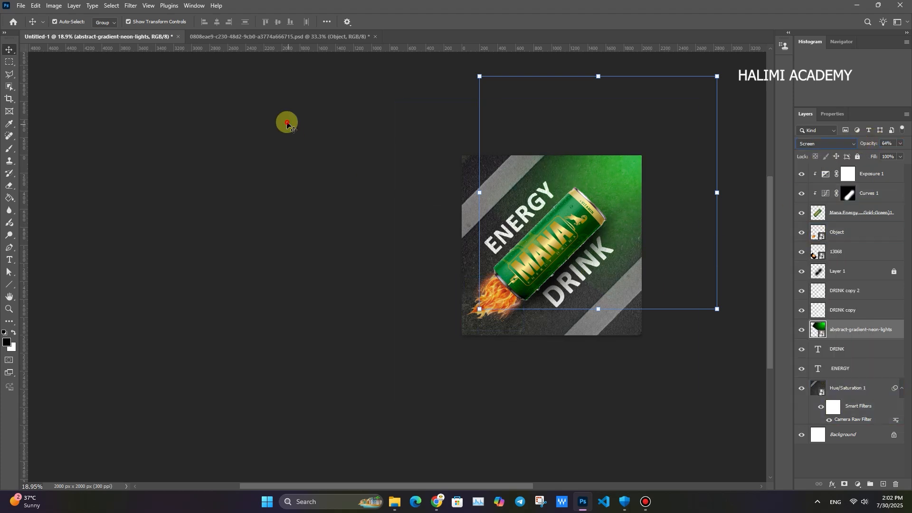
pyautogui.click(478, 309)
# - Move the neon lights layer directly beneath the can layer and reduce its opacity to 50%
pyautogui.moveTo(840, 330); pyautogui.dragTo(831, 228)
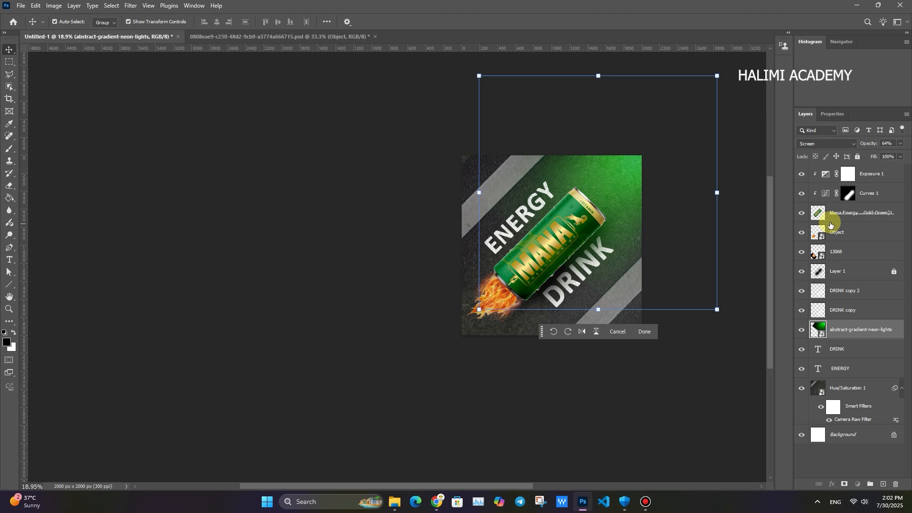
pyautogui.keyDown('ctrl'); pyautogui.click(559, 226); pyautogui.keyUp('ctrl')
pyautogui.moveTo(872, 147); pyautogui.dragTo(869, 153)
pyautogui.write('50')
pyautogui.click(426, 161)
# - Stamp all visible layers into a new merged layer above the Exposure 1 adjustment
pyautogui.keyDown('ctrl'); pyautogui.click(530, 265); pyautogui.keyUp('ctrl')
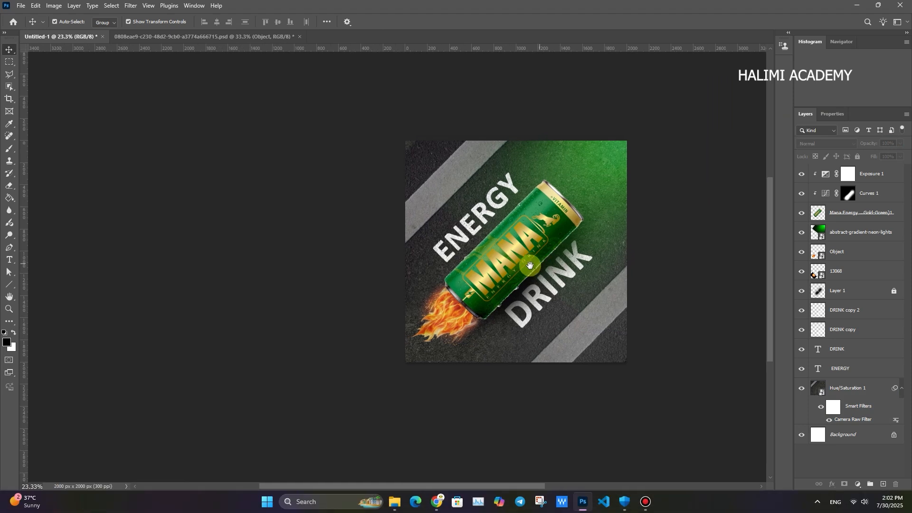
pyautogui.keyDown('ctrl'); pyautogui.click(496, 256); pyautogui.keyUp('ctrl')
pyautogui.click(520, 253)
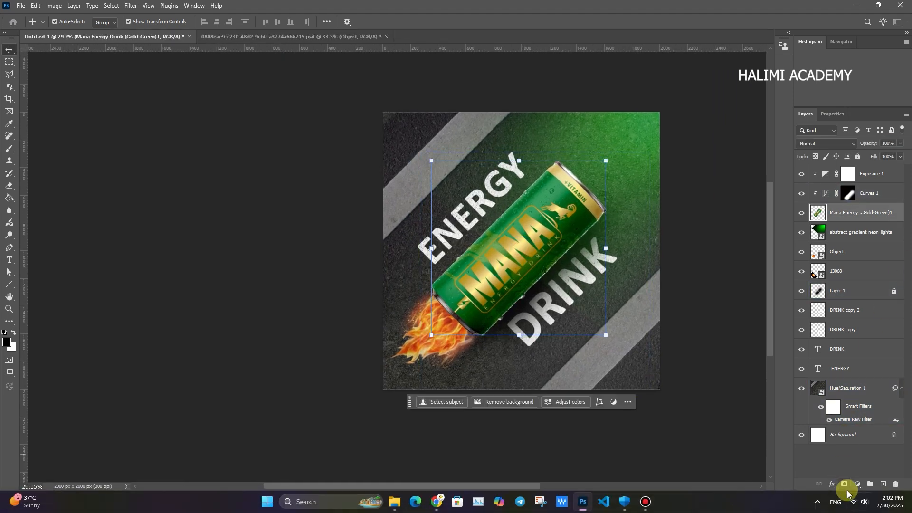
pyautogui.moveTo(551, 295); pyautogui.dragTo(527, 297)
pyautogui.click(726, 337)
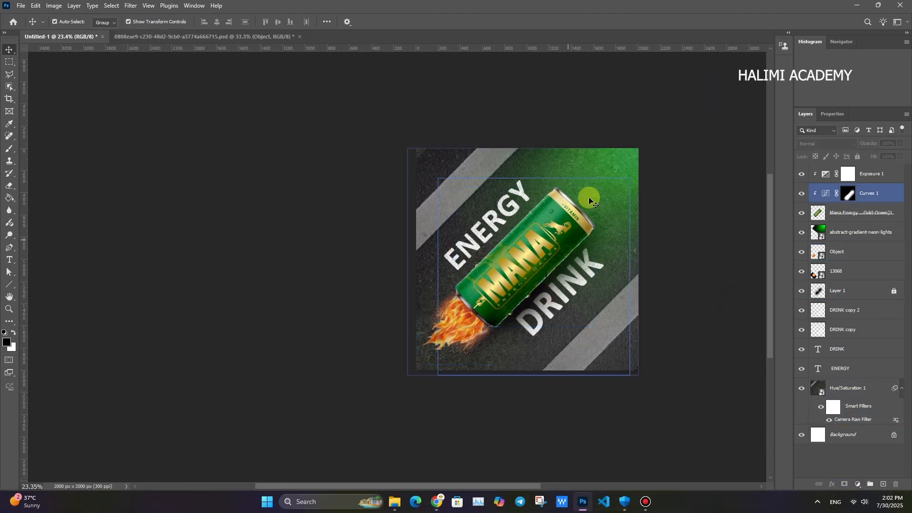
pyautogui.click(870, 176)
pyautogui.hotkey('ctrl', 'shift', 'alt', 'e')
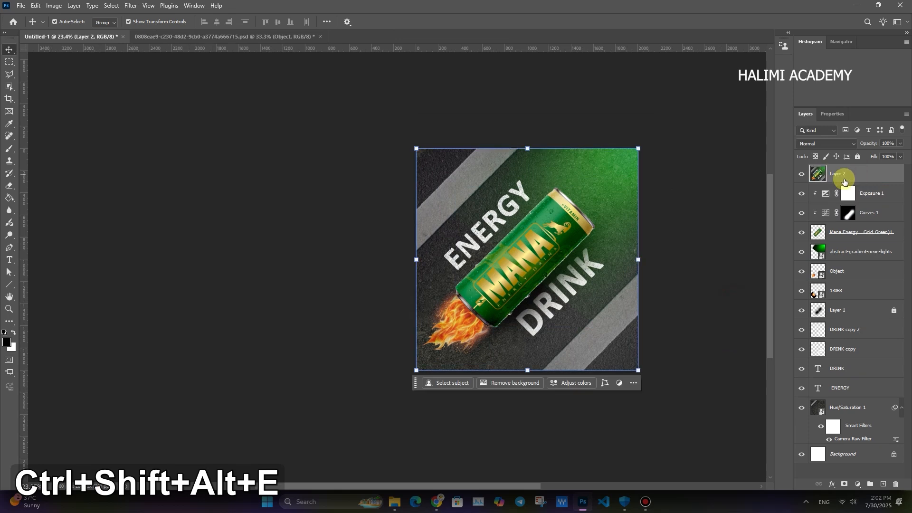
# - In the Camera Raw Filter, set Exposure +0.60, Contrast +18, Highlights -8, Shadows -25, Whites +4 and Blacks -14 for the merged layer
pyautogui.hotkey('ctrl', 'shift', 'a')
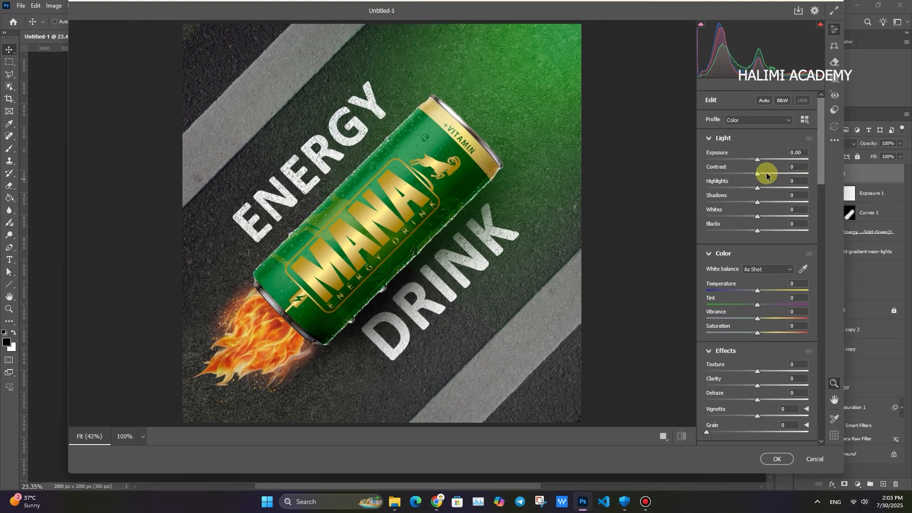
pyautogui.moveTo(759, 162); pyautogui.dragTo(742, 233)
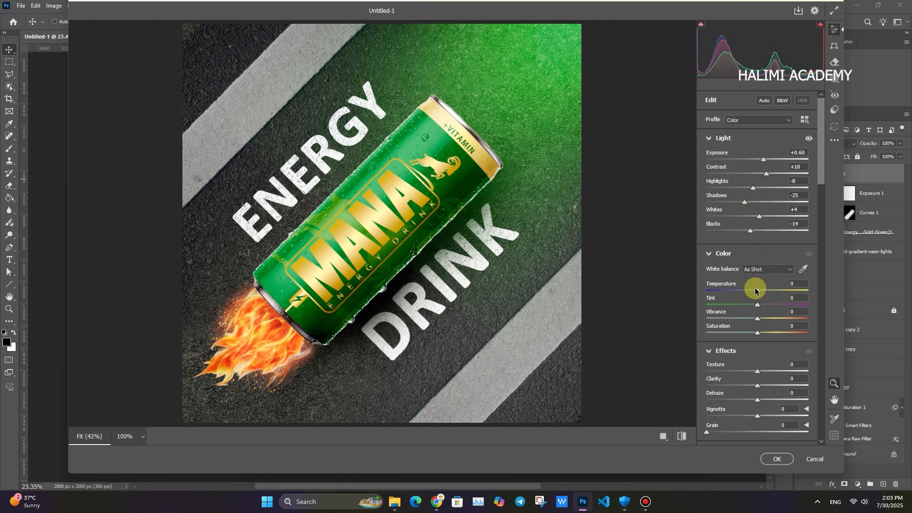
pyautogui.moveTo(757, 290); pyautogui.dragTo(765, 291)
pyautogui.doubleClick(762, 291)
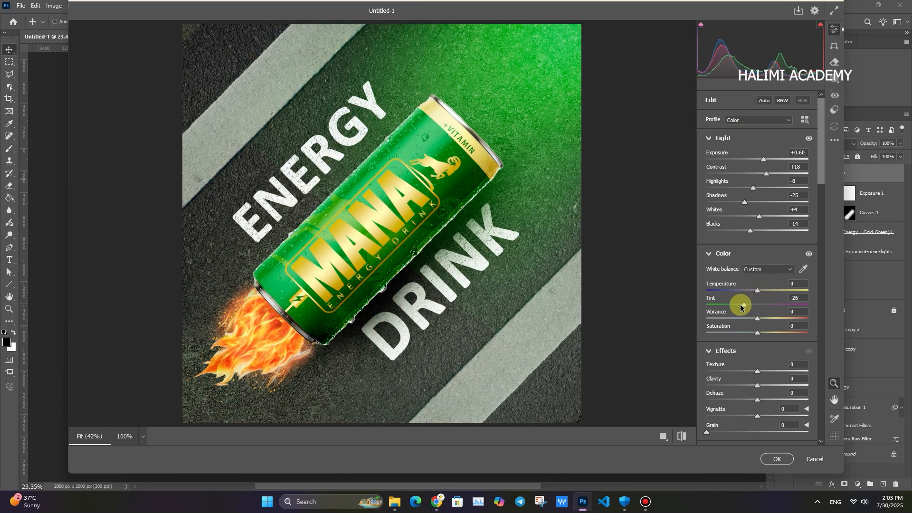
pyautogui.doubleClick(743, 304)
# - Set Temperature to +5, Tint to +18, Vibrance to +13 and Saturation to +2, comparing before and after
pyautogui.moveTo(757, 291); pyautogui.dragTo(767, 304)
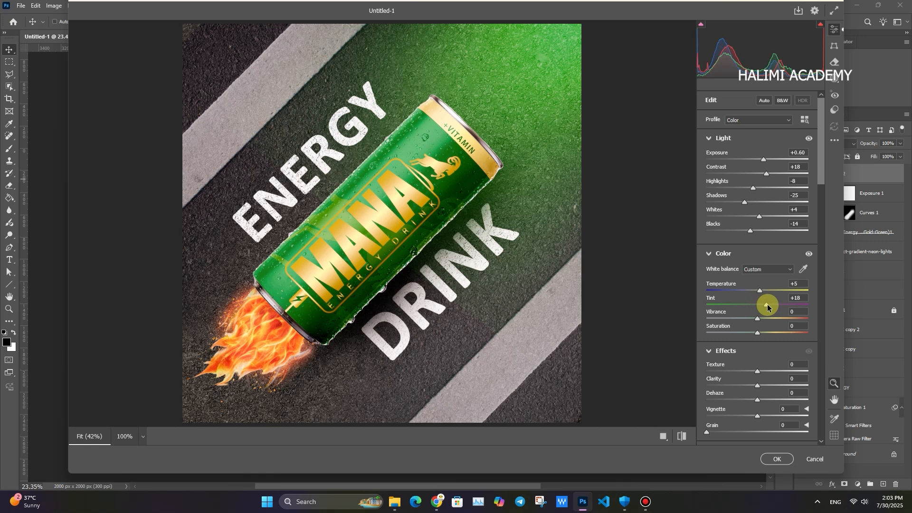
pyautogui.click(681, 435)
pyautogui.click(681, 436)
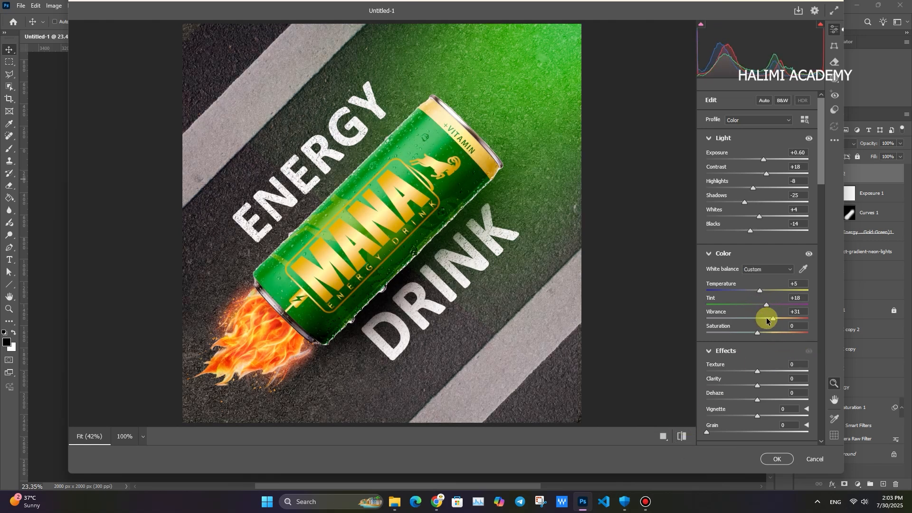
pyautogui.moveTo(757, 334)
pyautogui.mouseDown()
pyautogui.moveTo(744, 332)
pyautogui.moveTo(761, 334)
pyautogui.mouseUp()
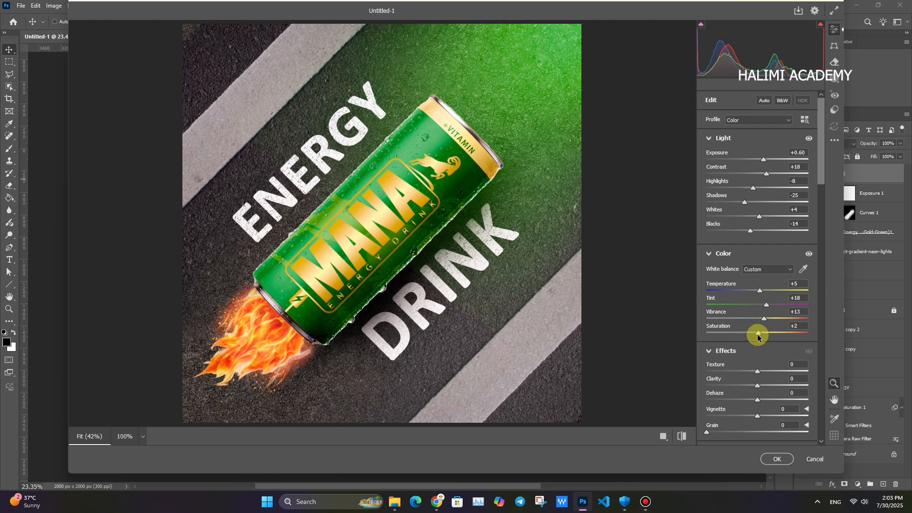
# - Reset the Texture trial, raise Dehaze to +54, and add a Vignette of about -12
pyautogui.moveTo(783, 371); pyautogui.dragTo(745, 359)
pyautogui.doubleClick(749, 371)
pyautogui.scroll(-1, 769, 372)
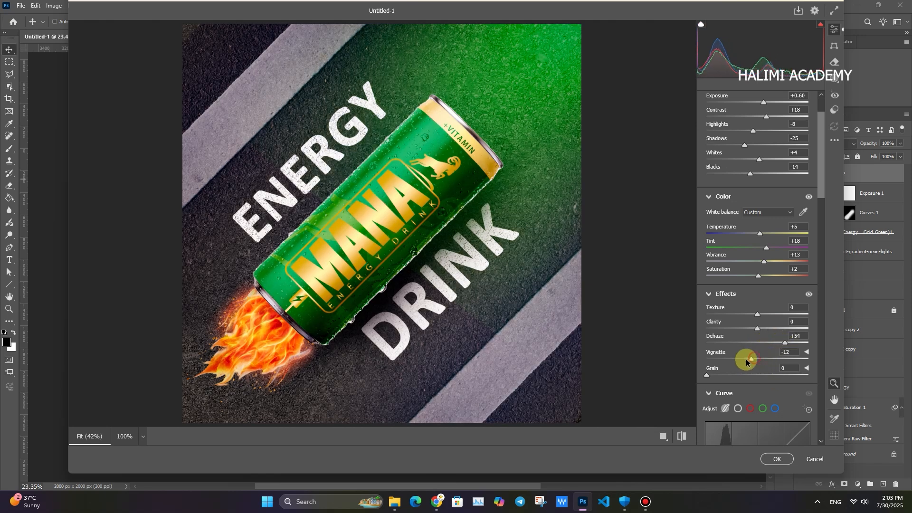
# - Add Sharpening of about 14, compare before and after, and apply the Camera Raw Filter
pyautogui.scroll(-6, 757, 393)
pyautogui.scroll(-10, 741, 407)
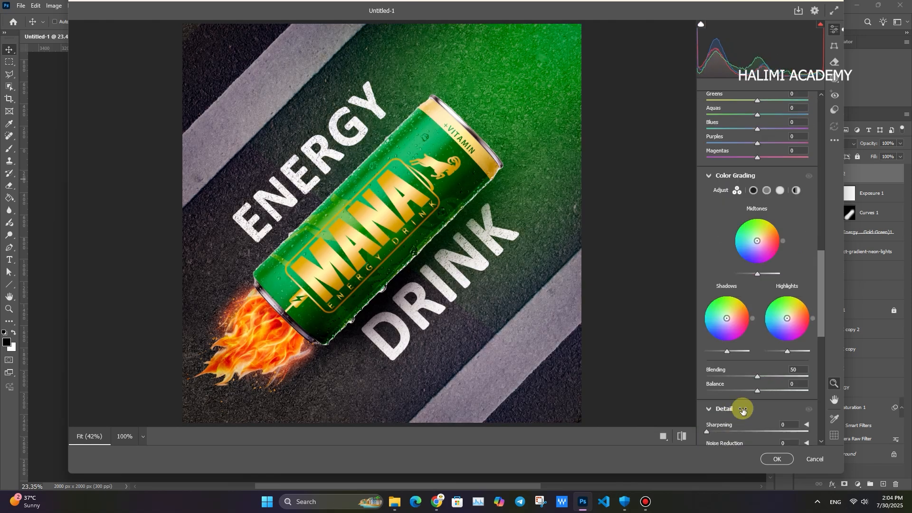
pyautogui.doubleClick(770, 264)
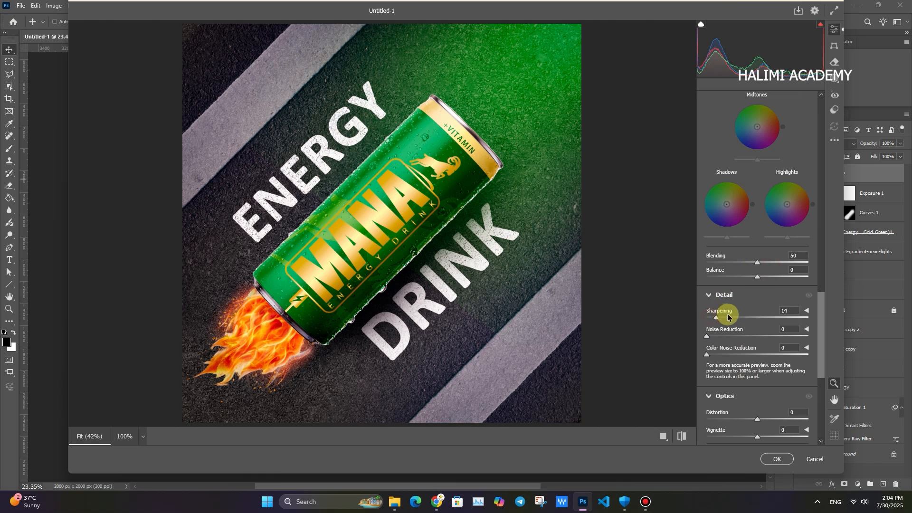
pyautogui.click(681, 436)
pyautogui.click(681, 437)
pyautogui.click(773, 461)
# - Hide the color-graded Layer 2 and select the 13068 fire layer
pyautogui.hotkey('ctrl', 'space')
pyautogui.moveTo(489, 312); pyautogui.dragTo(525, 317)
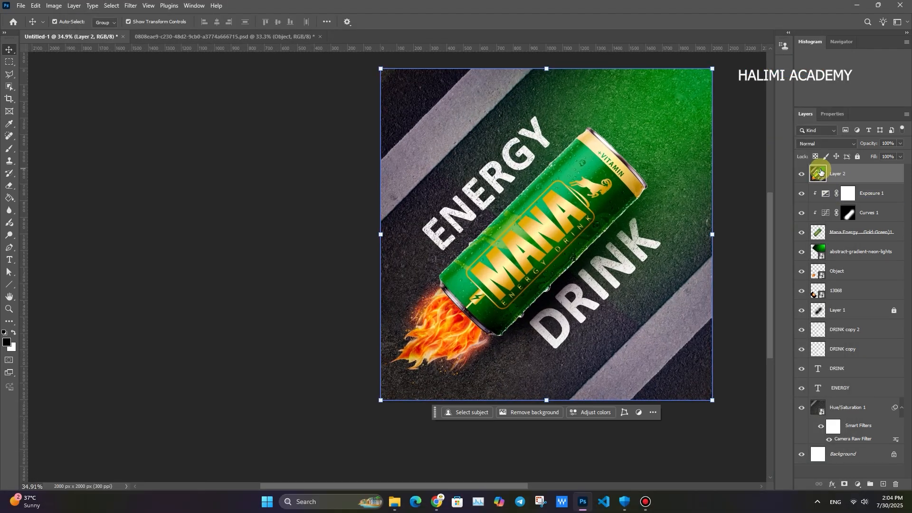
pyautogui.click(801, 174)
pyautogui.click(834, 272)
pyautogui.click(834, 290)
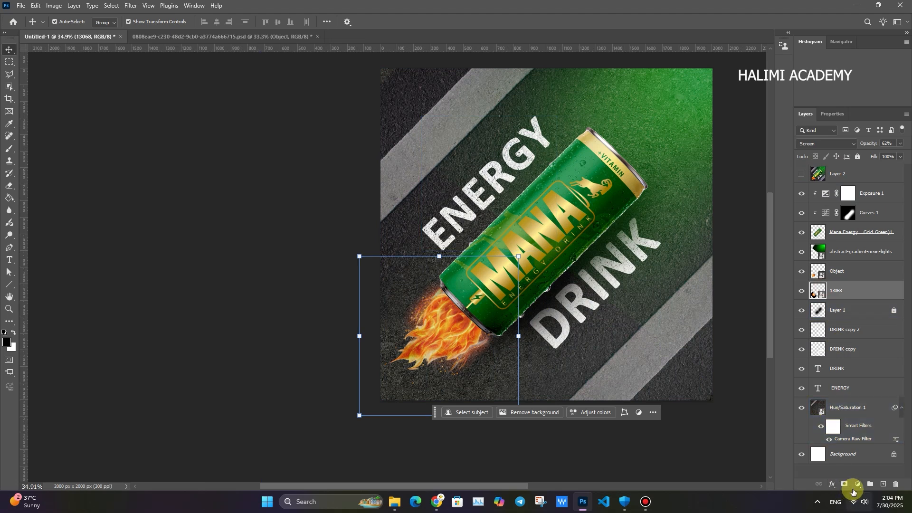
pyautogui.hotkey('ctrl', 't')
pyautogui.moveTo(527, 342); pyautogui.dragTo(492, 340)
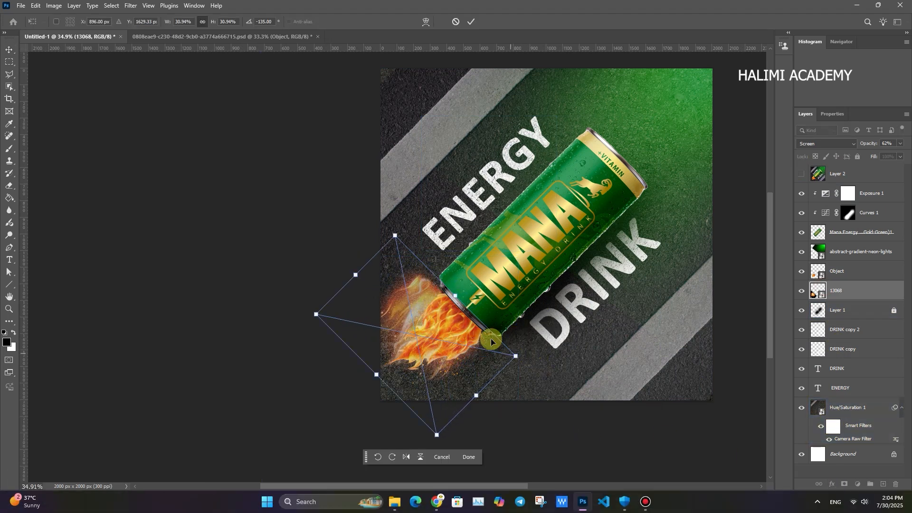
pyautogui.hotkey('ctrl', 'z')
pyautogui.press('Return')
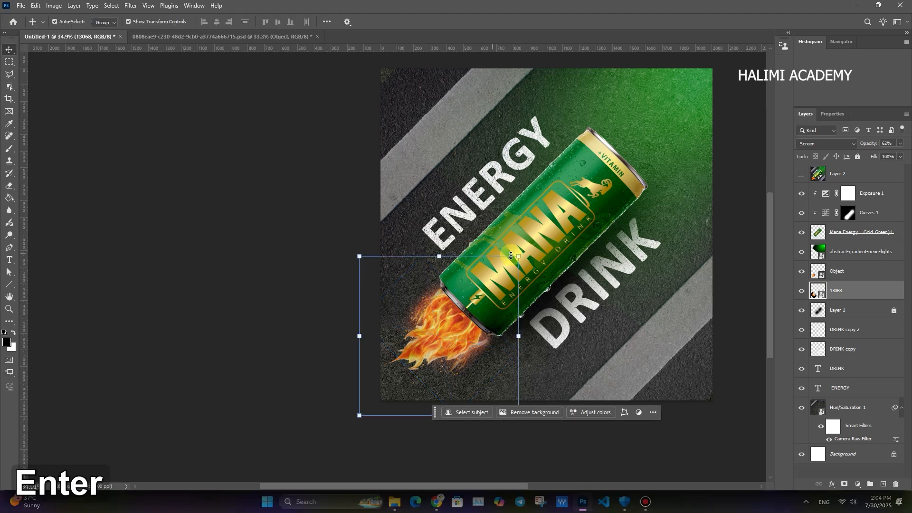
# - Apply a Gaussian Blur smart filter to the 13068 fire layer and check the effect by toggling the layer's visibility
pyautogui.click(131, 6)
pyautogui.moveTo(209, 118)
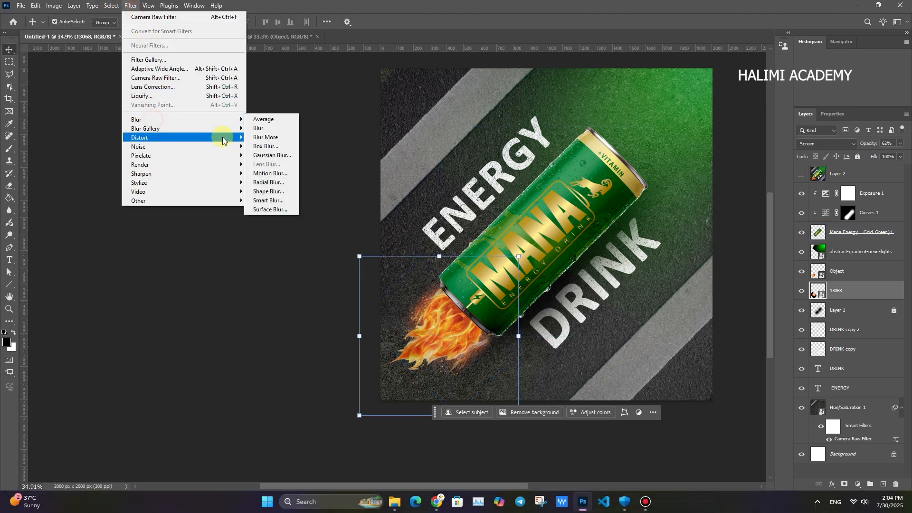
pyautogui.click(271, 162)
pyautogui.moveTo(483, 101); pyautogui.dragTo(617, 114)
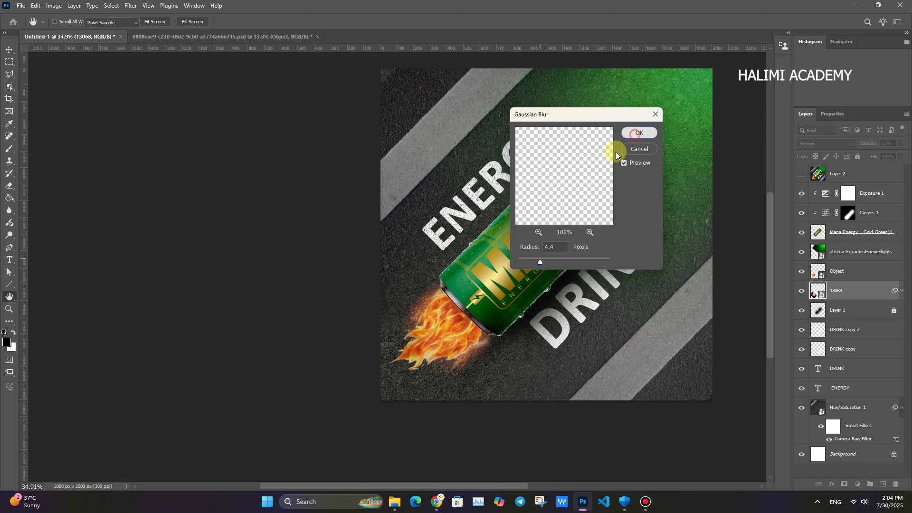
pyautogui.click(802, 290)
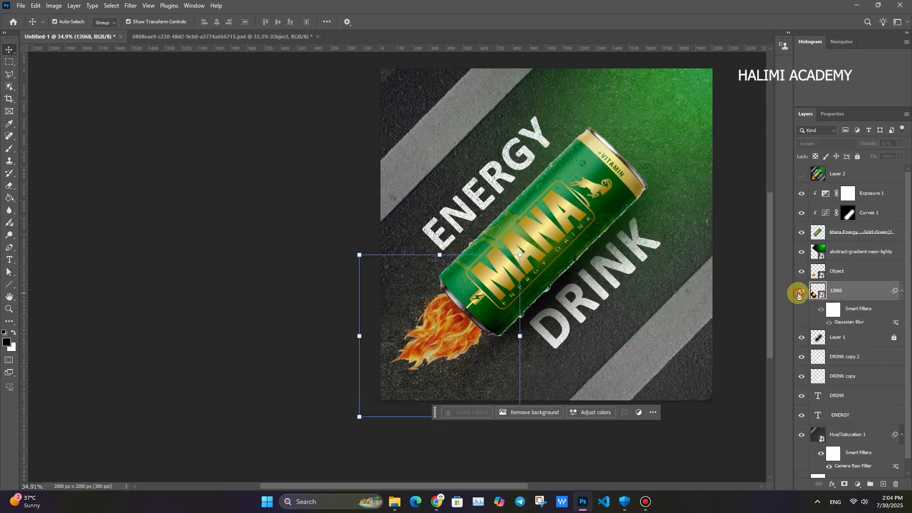
# - Turn the color-graded Layer 2 back on and inspect the poster
pyautogui.hotkey('ctrl', 'space')
pyautogui.moveTo(487, 334); pyautogui.dragTo(497, 334)
pyautogui.click(643, 350)
pyautogui.hotkey('ctrl', 'space')
pyautogui.moveTo(650, 333); pyautogui.dragTo(618, 333)
pyautogui.click(802, 174)
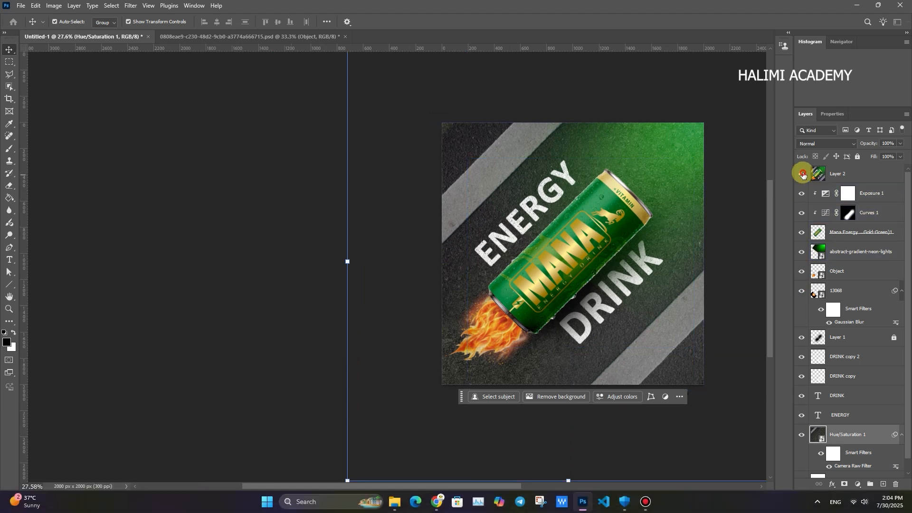
pyautogui.hotkey('ctrl', 'space')
pyautogui.moveTo(549, 281); pyautogui.dragTo(565, 281)
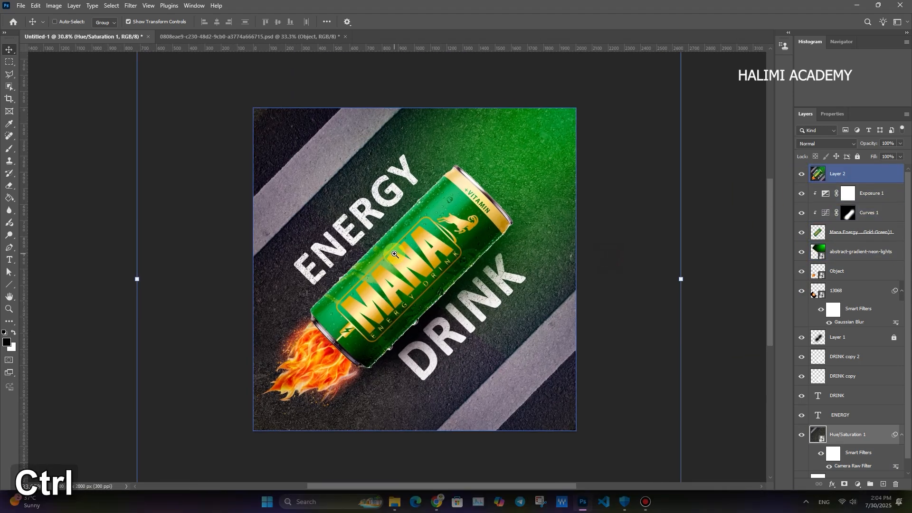